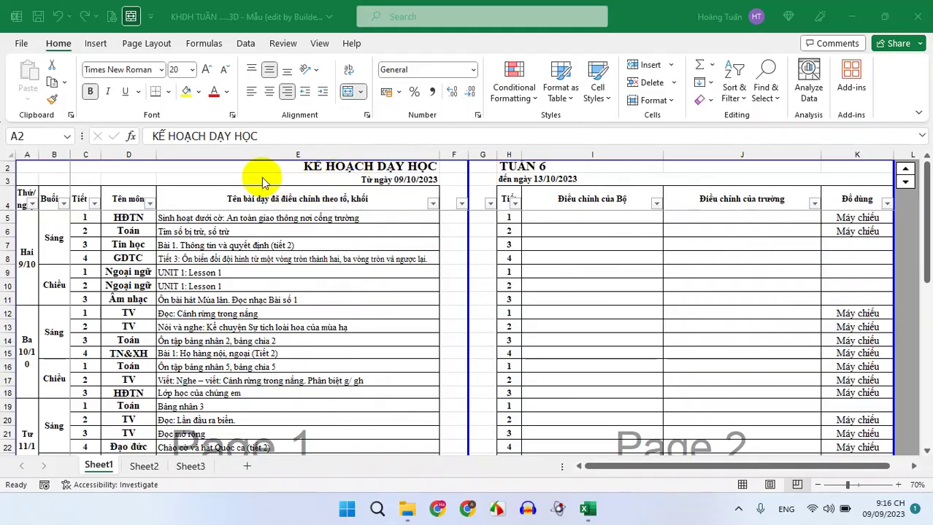
# - Collapse the ribbon and review the week cell H2, the E3/H3 date formulas and column A day labels
pyautogui.click(522, 167)
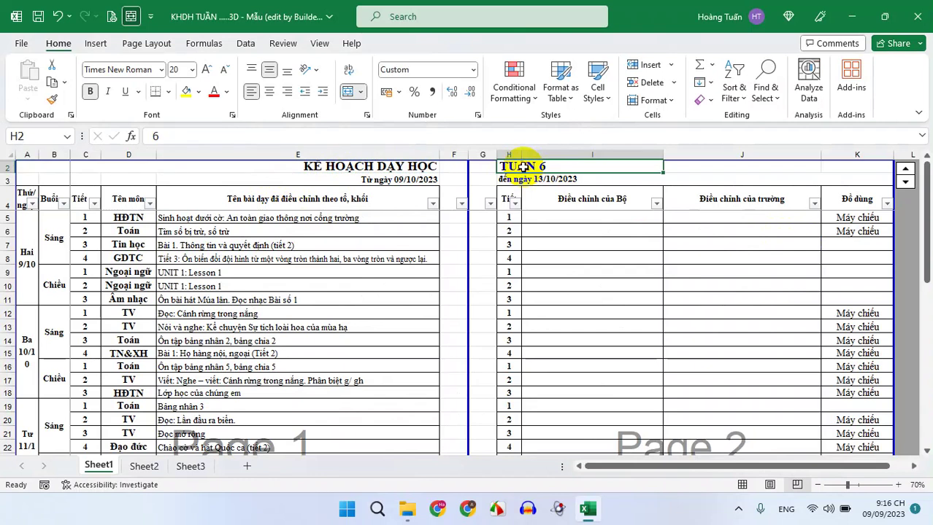
pyautogui.doubleClick(62, 45)
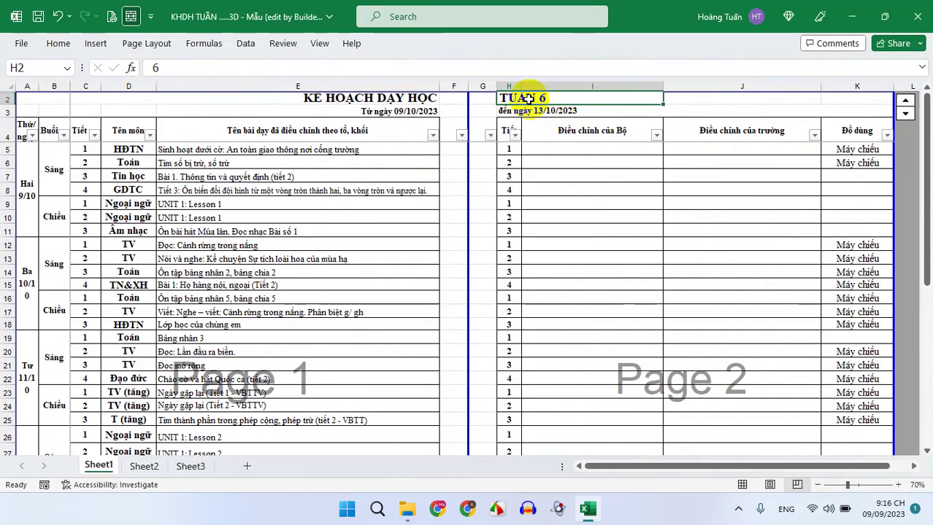
pyautogui.click(383, 114)
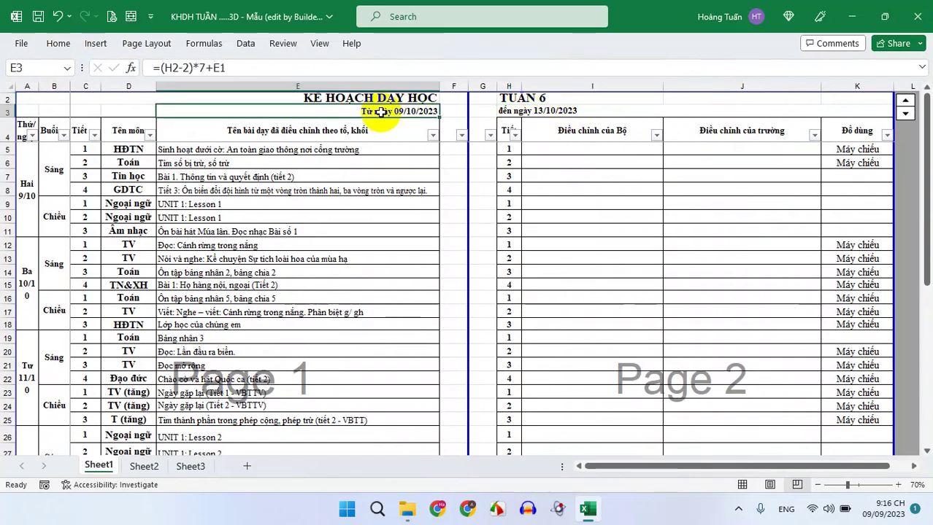
pyautogui.click(552, 111)
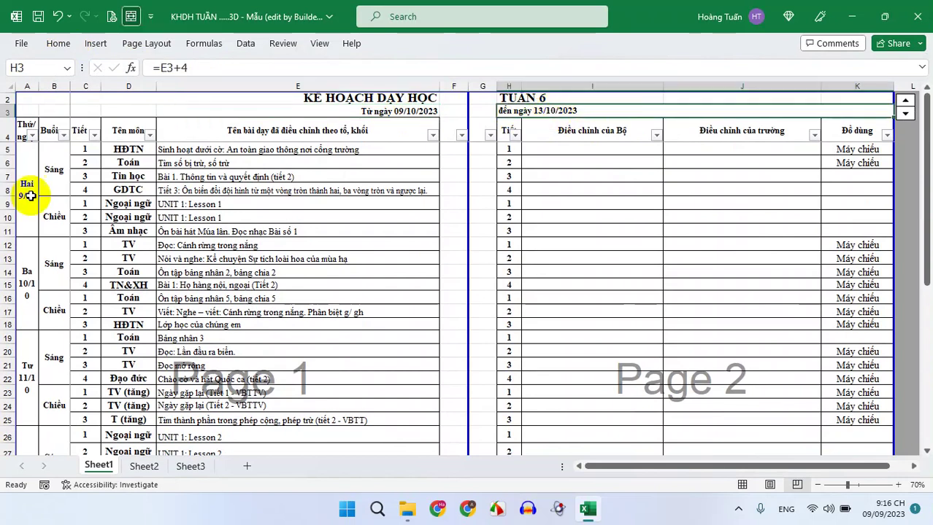
pyautogui.moveTo(25, 175); pyautogui.dragTo(15, 315)
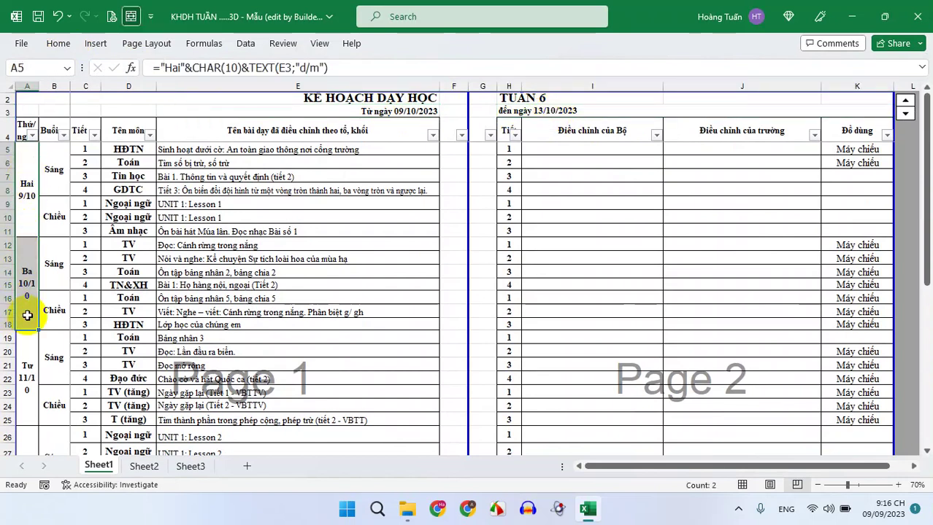
pyautogui.scroll(-2, 27, 317)
pyautogui.scroll(-2, 27, 321)
pyautogui.scroll(-3, 31, 326)
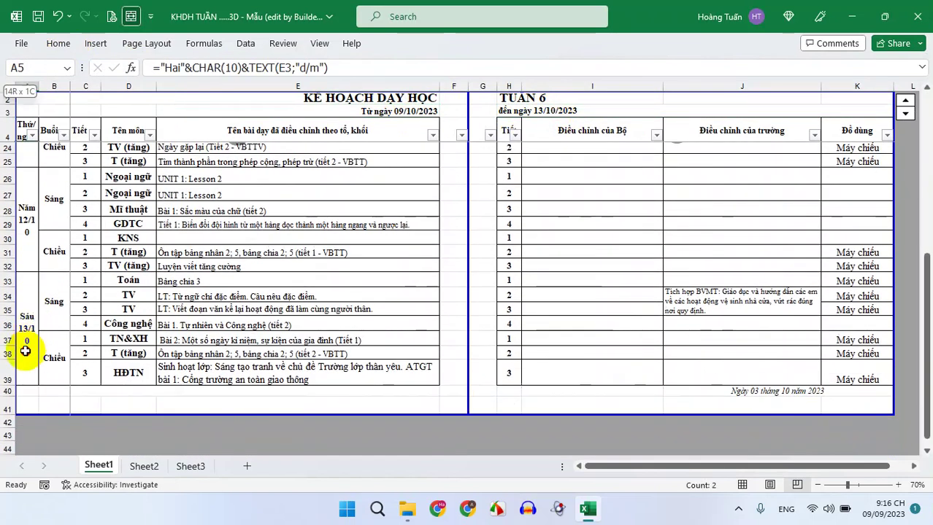
pyautogui.moveTo(25, 351)
pyautogui.mouseDown()
pyautogui.moveTo(32, 84)
pyautogui.moveTo(44, 86)
pyautogui.mouseUp()
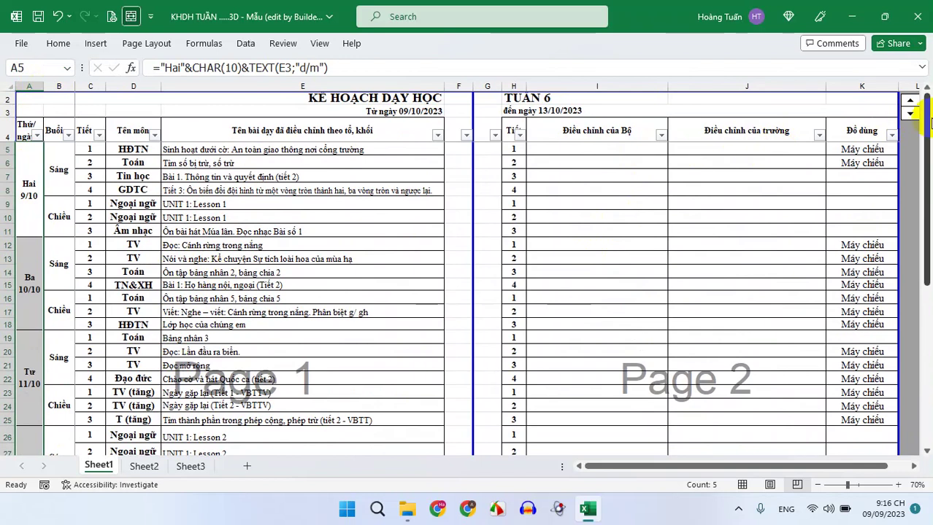
pyautogui.click(737, 110)
pyautogui.click(533, 98)
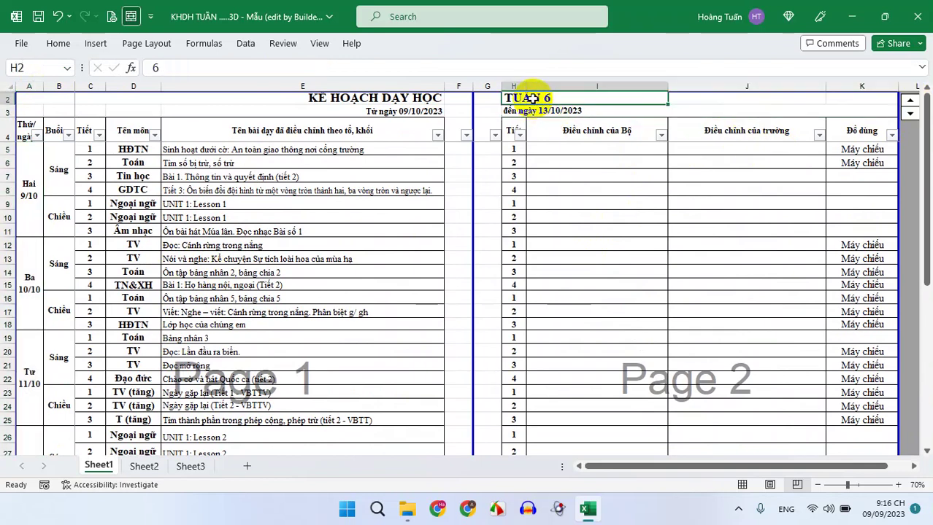
# - Step the week down to TUẦN 5 and verify the 02/10/2023–06/10/2023 dates against the calendar
pyautogui.click(910, 115)
pyautogui.click(382, 111)
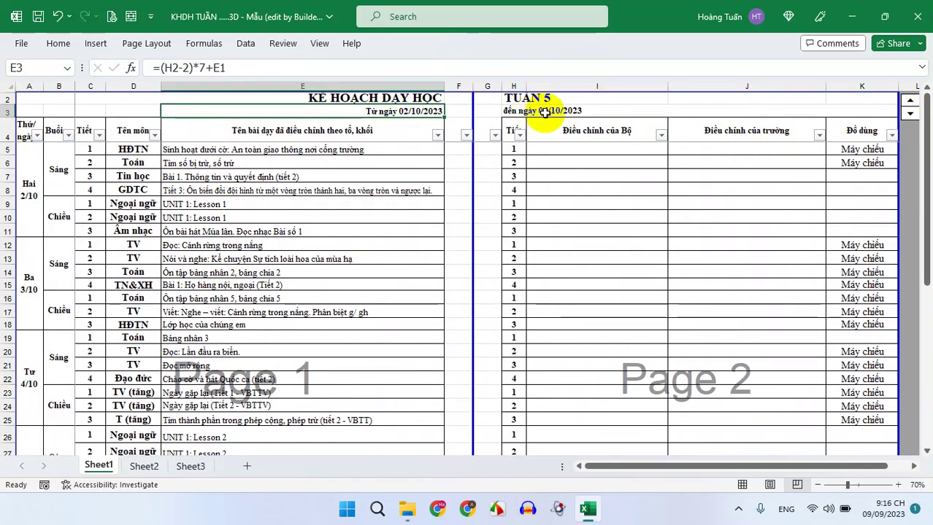
pyautogui.click(618, 110)
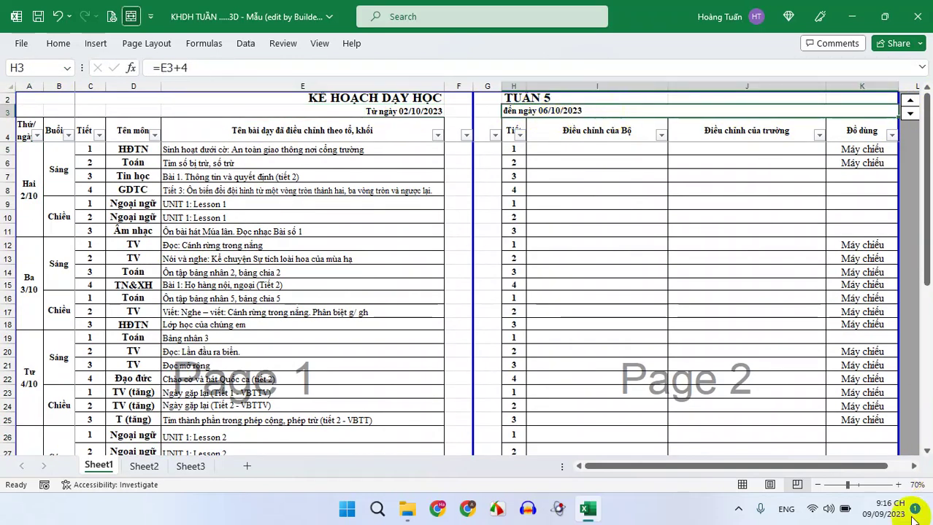
pyautogui.click(885, 514)
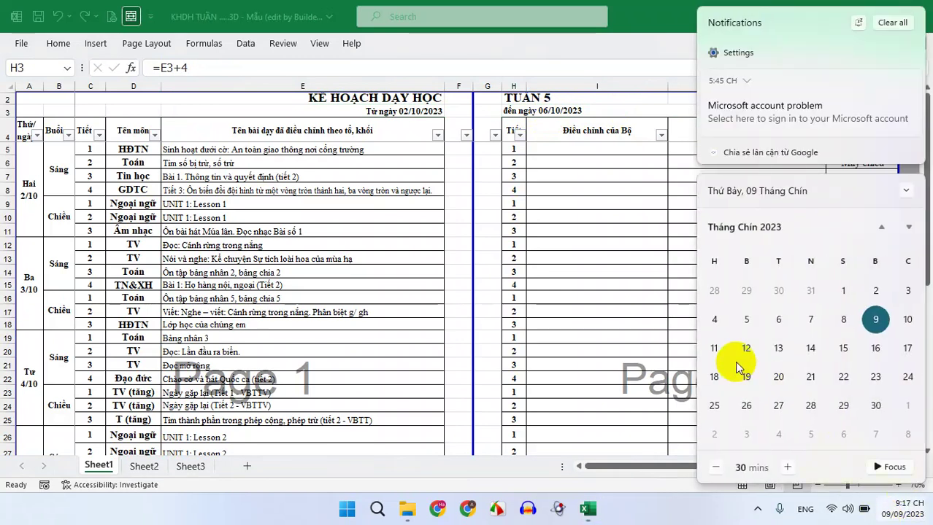
pyautogui.click(908, 227)
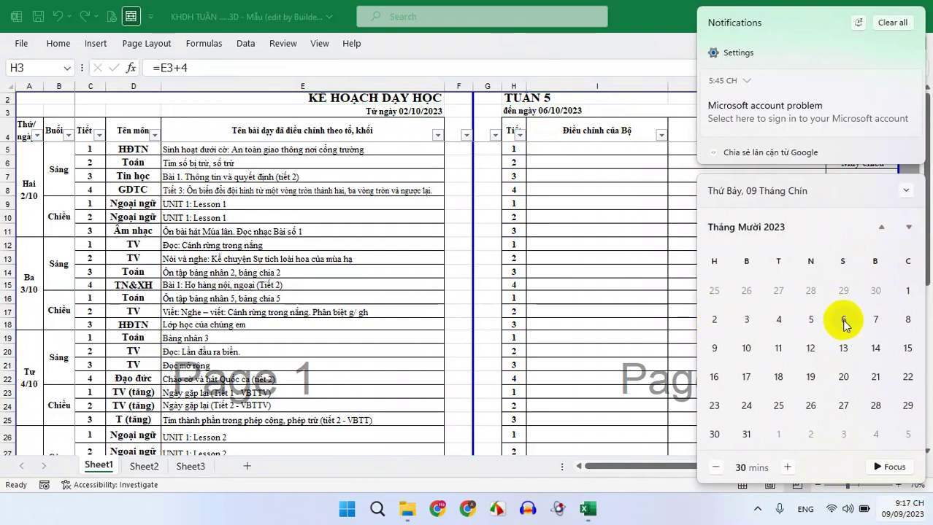
pyautogui.click(557, 254)
pyautogui.click(551, 98)
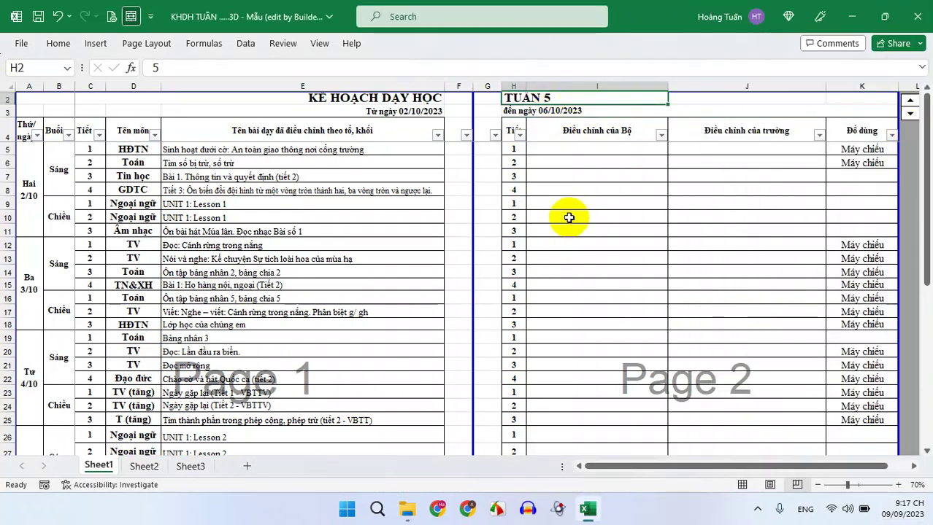
# - Set the week number in H2 to 1 and review the E3, H3 and Hai–Sáu day-label formulas
pyautogui.write('1')
pyautogui.press('Return')
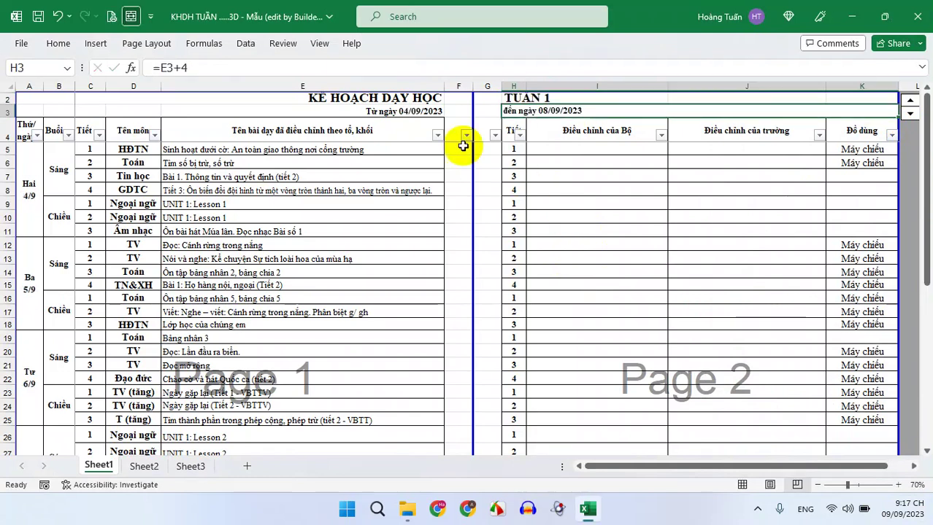
pyautogui.click(405, 111)
pyautogui.click(570, 111)
pyautogui.click(577, 175)
pyautogui.click(26, 189)
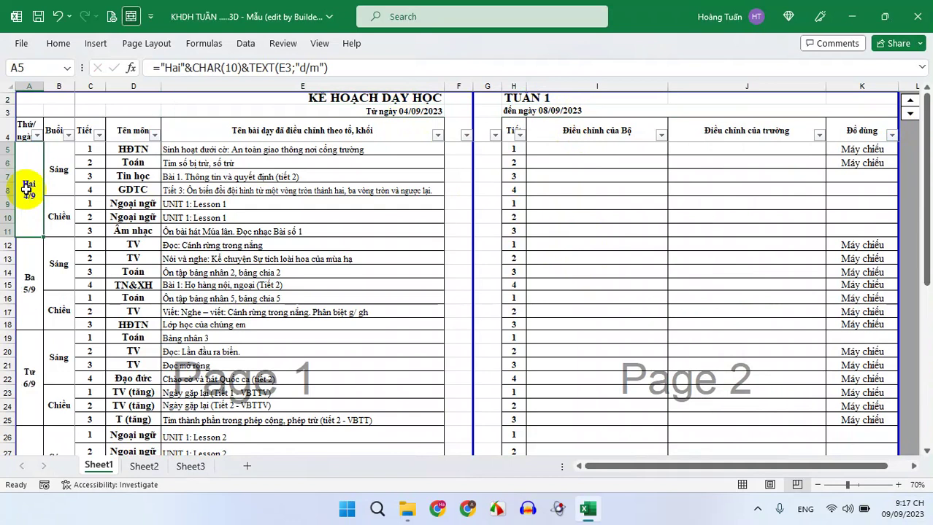
pyautogui.click(34, 295)
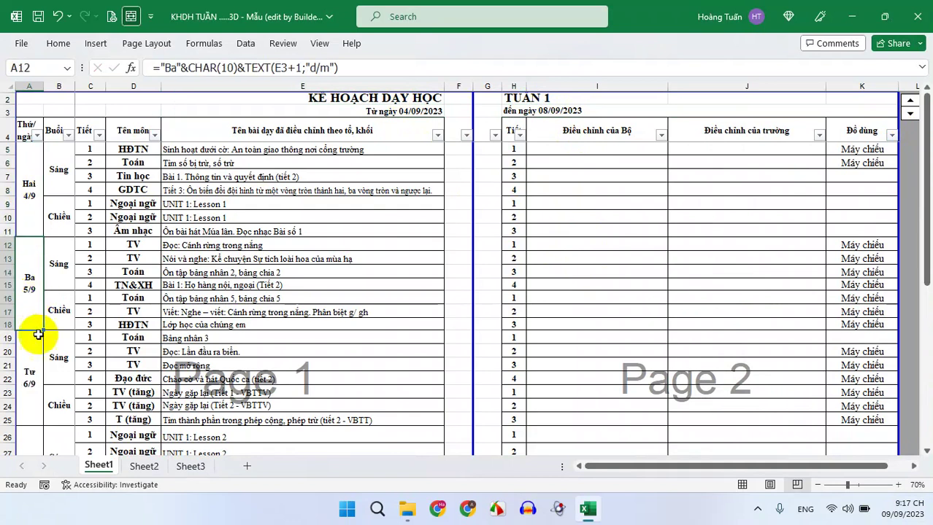
pyautogui.click(35, 376)
pyautogui.scroll(-1, 47, 366)
pyautogui.scroll(-1, 47, 366)
pyautogui.scroll(-1, 47, 372)
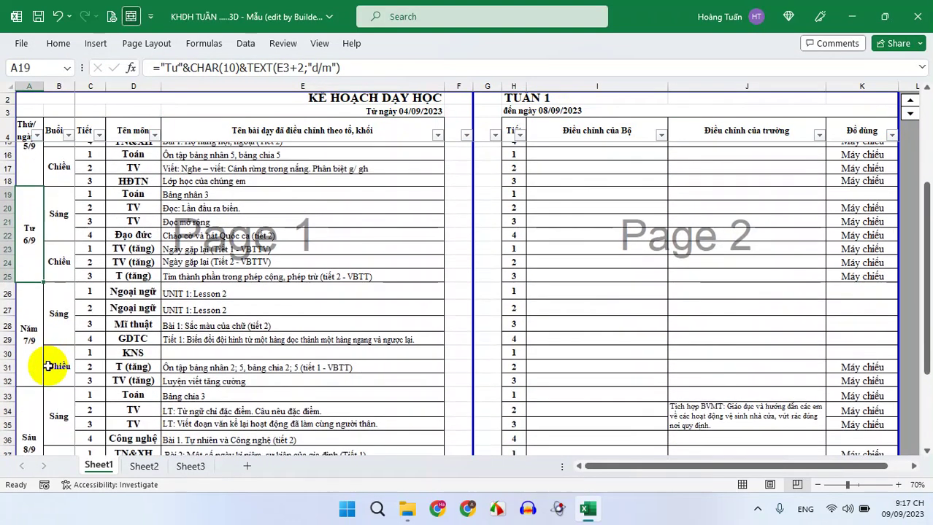
pyautogui.scroll(-1, 46, 379)
pyautogui.click(46, 392)
pyautogui.scroll(5, 127, 386)
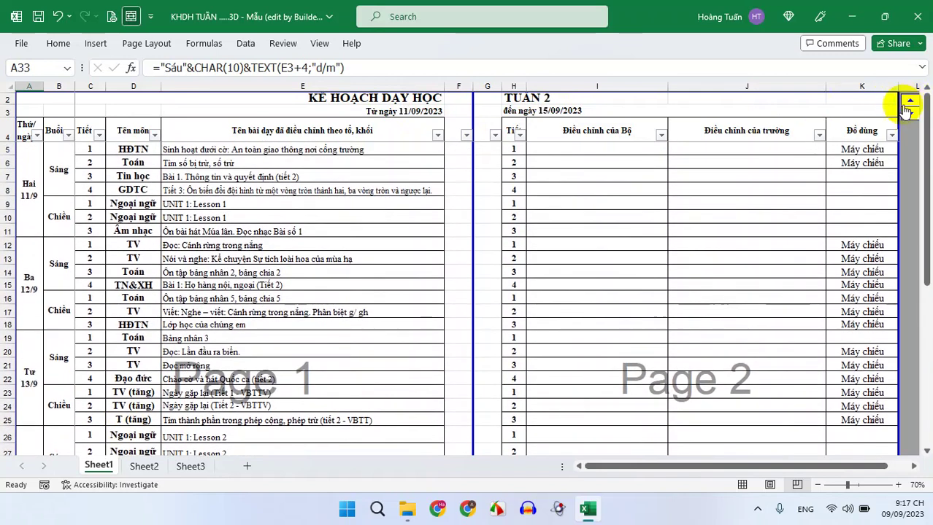
# - Step the week up to 2 and confirm 11/09/2023–15/09/2023 and the updated Hai–Sáu labels
pyautogui.click(423, 109)
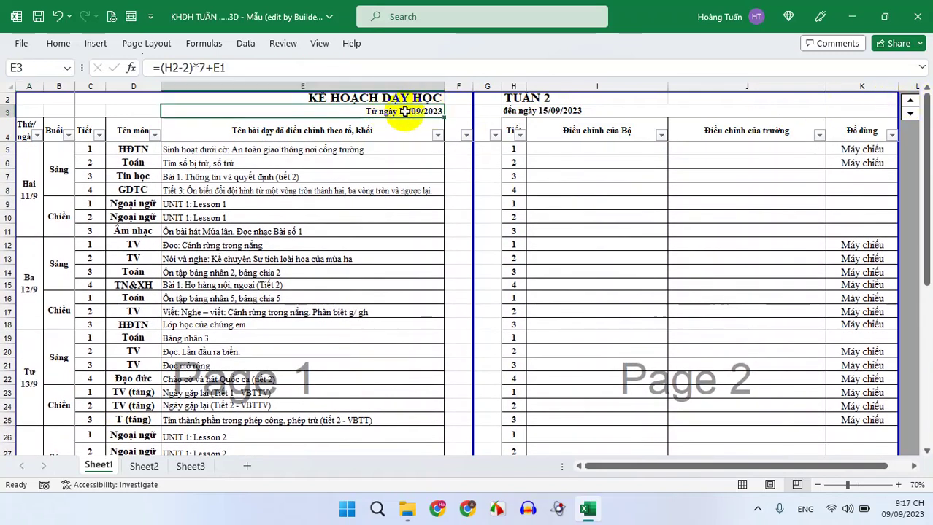
pyautogui.click(537, 114)
pyautogui.click(28, 197)
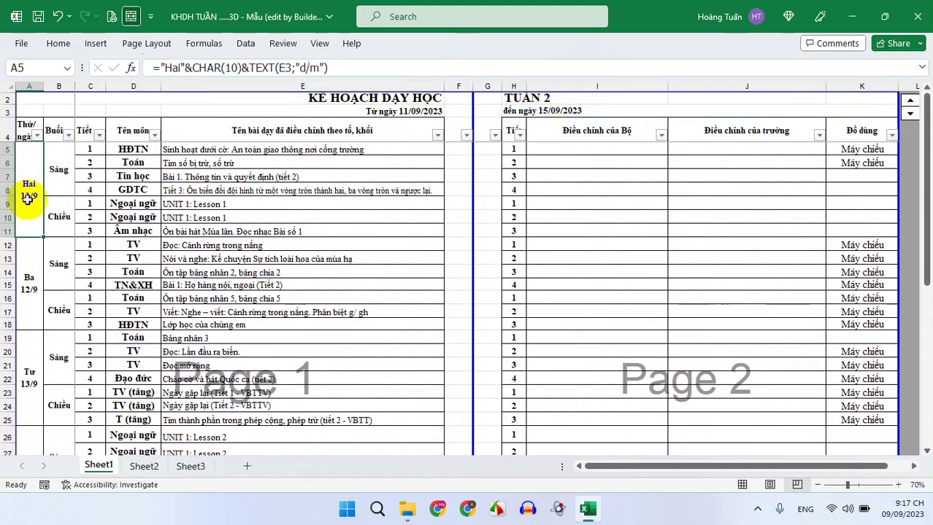
pyautogui.scroll(-6, 27, 212)
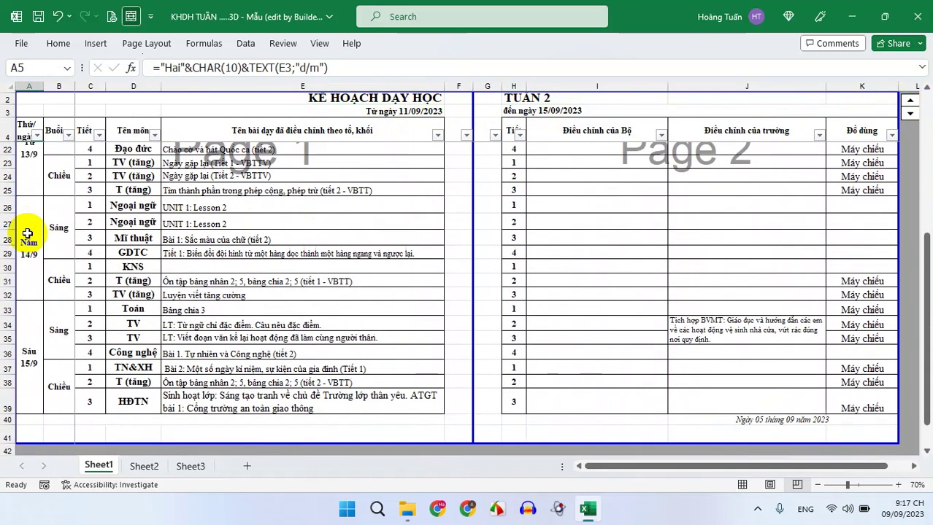
pyautogui.click(29, 354)
pyautogui.click(327, 306)
pyautogui.scroll(4, 329, 305)
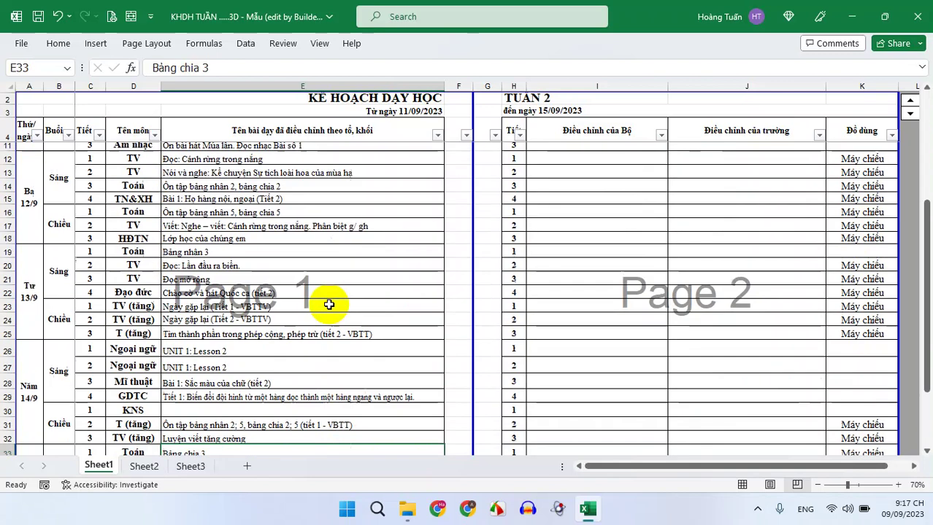
pyautogui.scroll(1, 329, 305)
pyautogui.scroll(1, 321, 304)
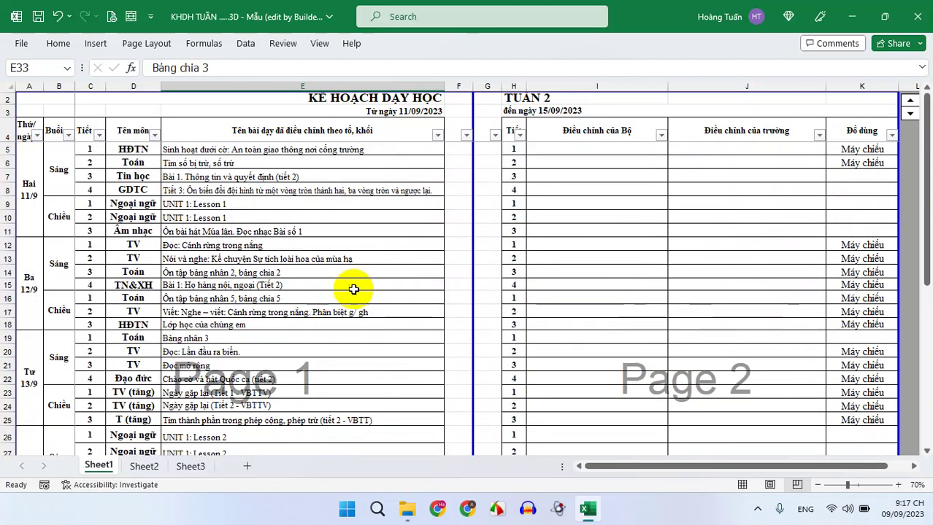
pyautogui.click(624, 258)
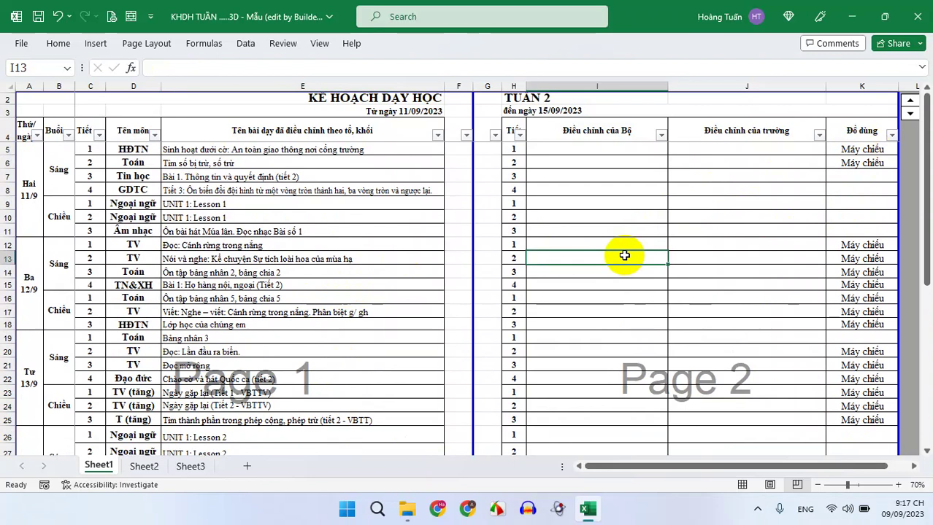
# - Select the plan title cell, then the week number cell H2 and bring up its shortcut options
pyautogui.click(276, 102)
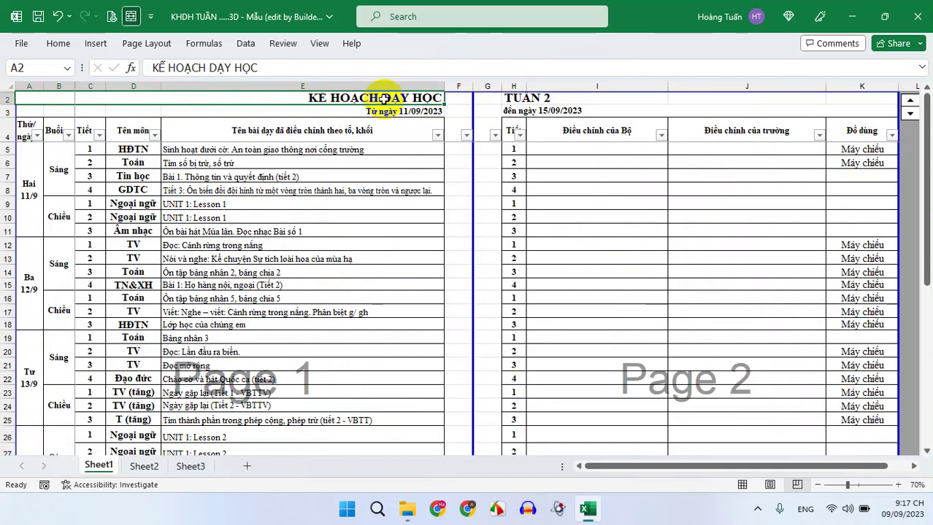
pyautogui.click(551, 98)
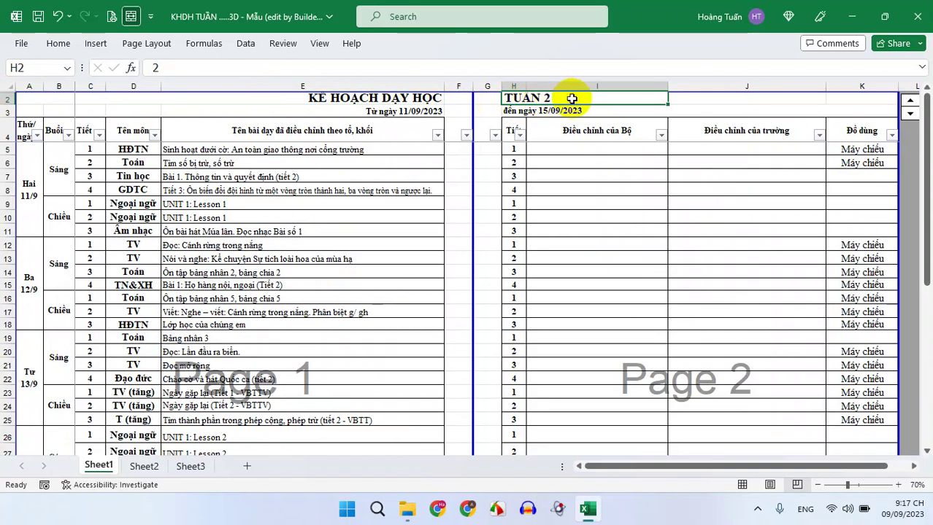
pyautogui.rightClick(572, 98)
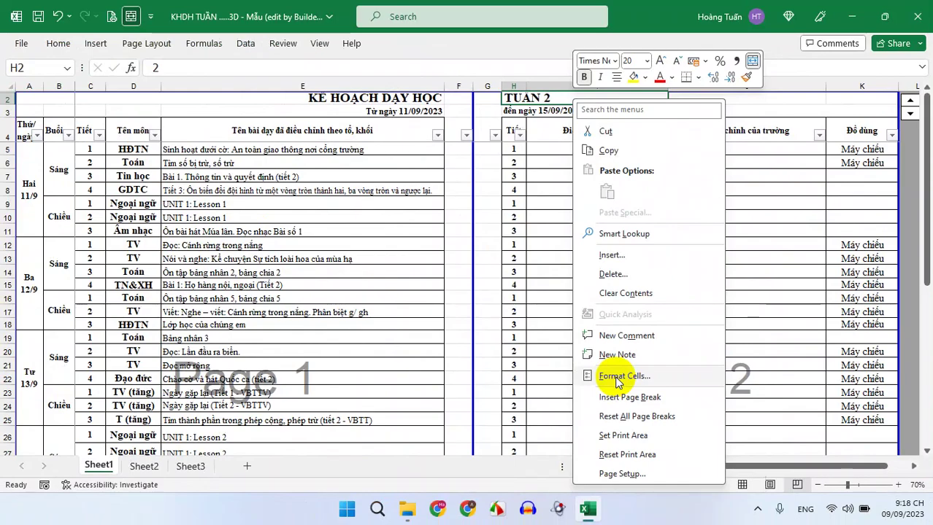
# - Give H2 the custom number format "TUẦN" 0 so the value 2 displays as TUẦN 2
pyautogui.click(617, 379)
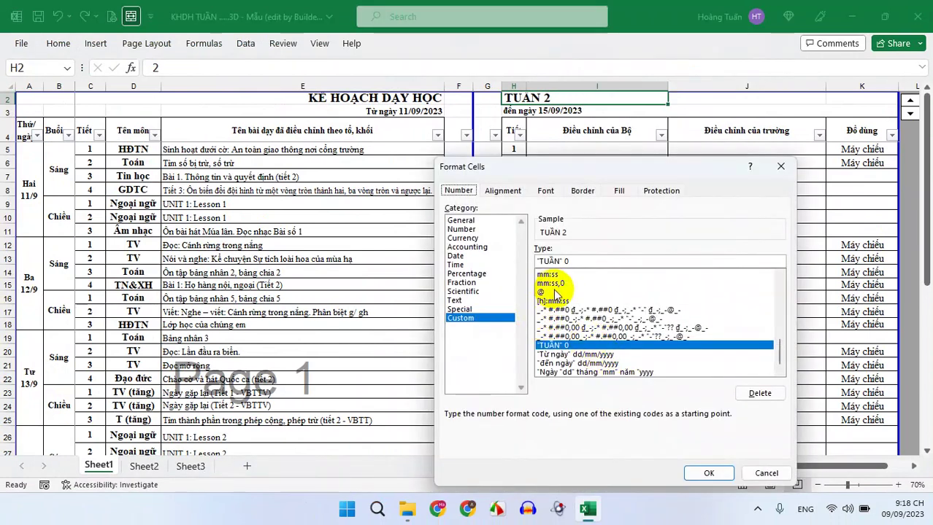
pyautogui.moveTo(579, 261); pyautogui.dragTo(517, 262)
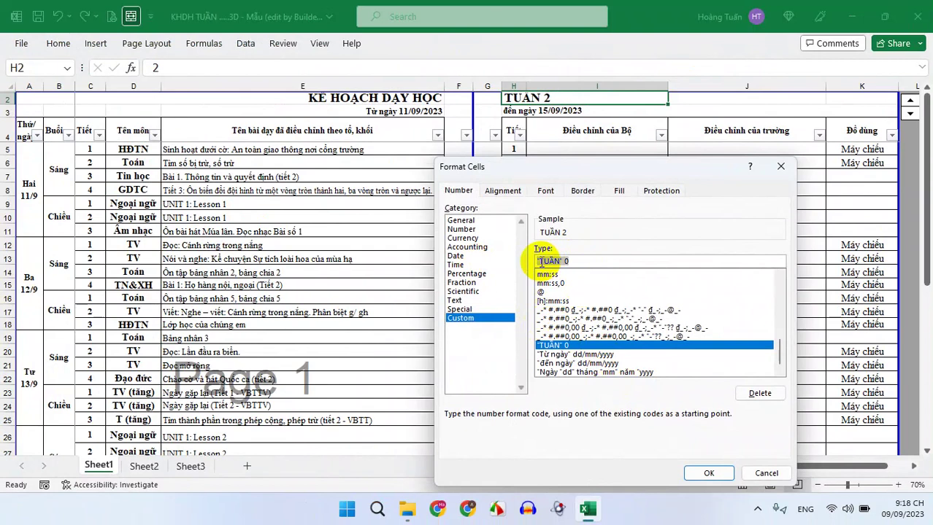
pyautogui.click(572, 262)
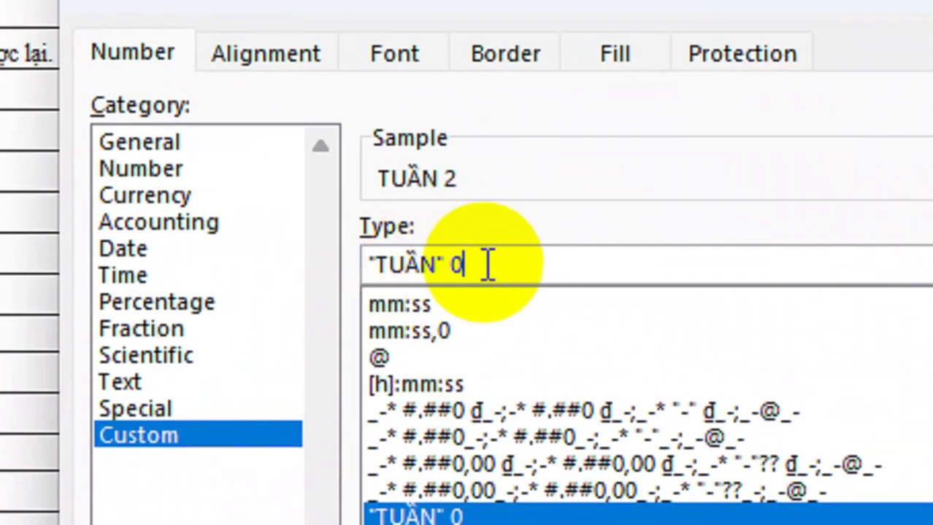
pyautogui.moveTo(443, 265); pyautogui.dragTo(330, 260)
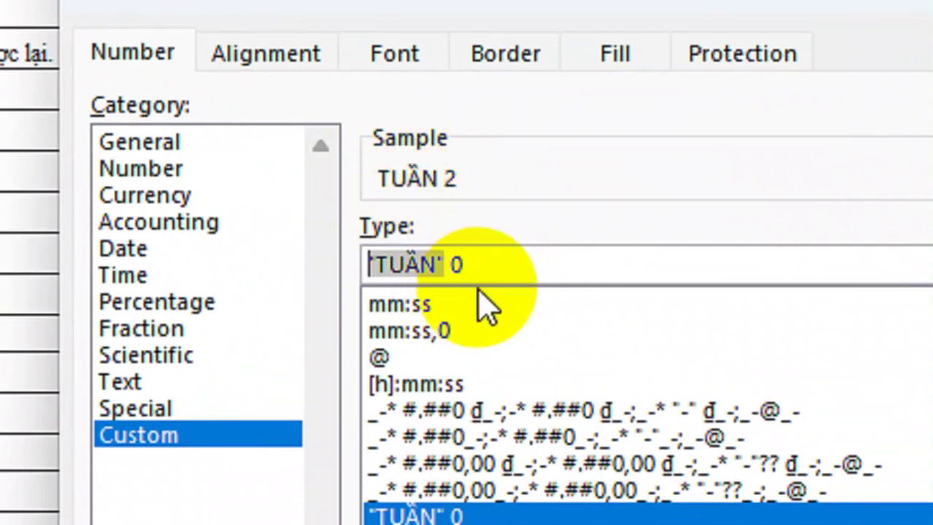
pyautogui.click(510, 264)
pyautogui.click(451, 273)
pyautogui.doubleClick(452, 266)
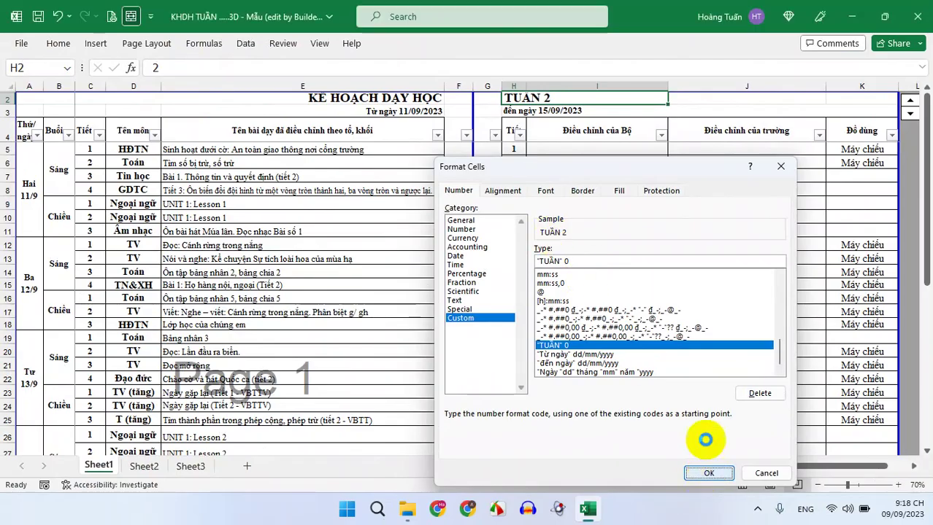
pyautogui.click(709, 473)
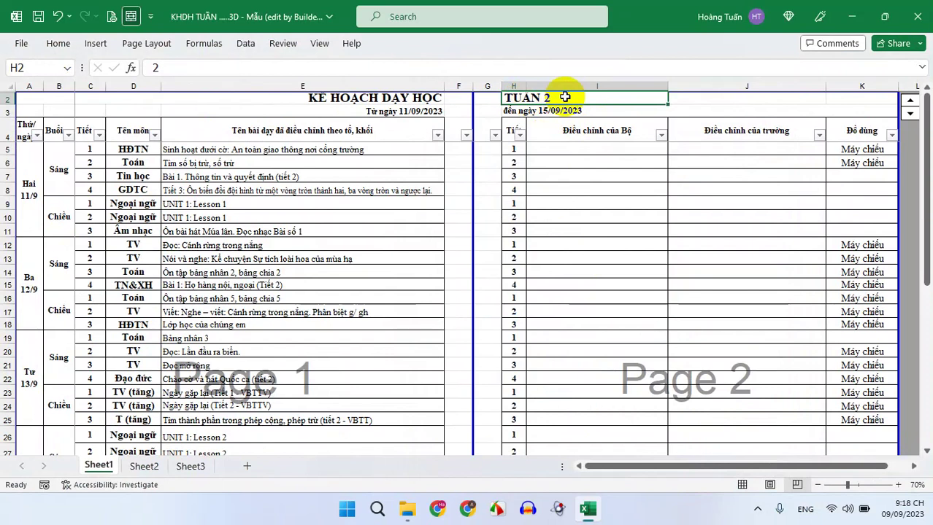
# - Enter week 3 in H2 and check the resulting E3 and H3 date formulas
pyautogui.write('3')
pyautogui.press('Return')
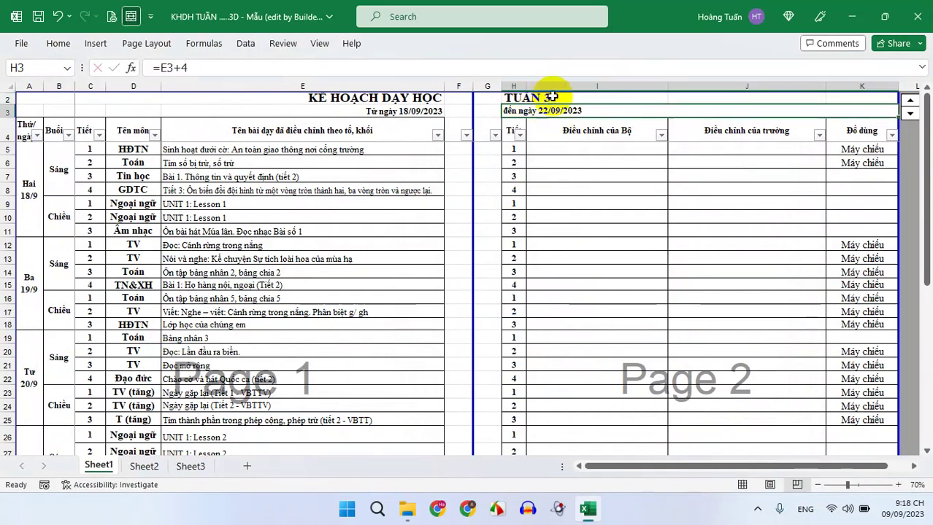
pyautogui.click(406, 110)
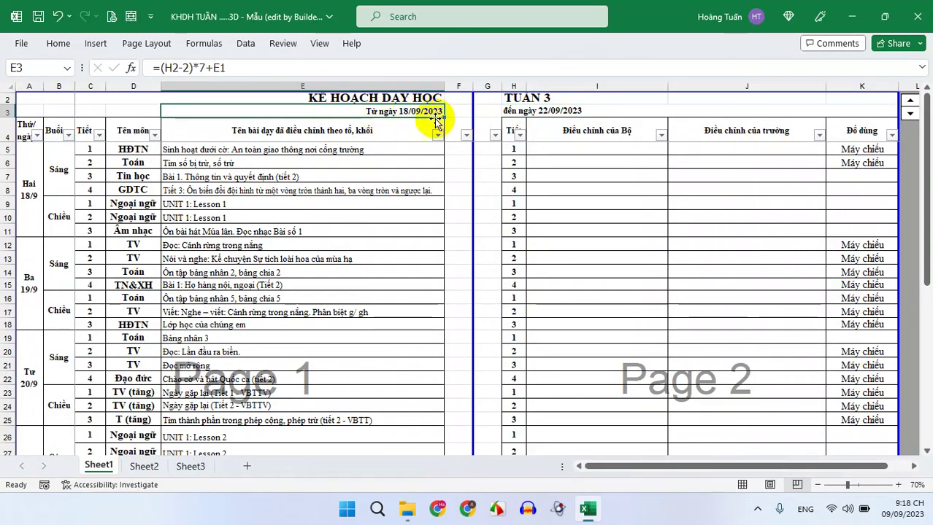
pyautogui.click(519, 110)
pyautogui.click(411, 116)
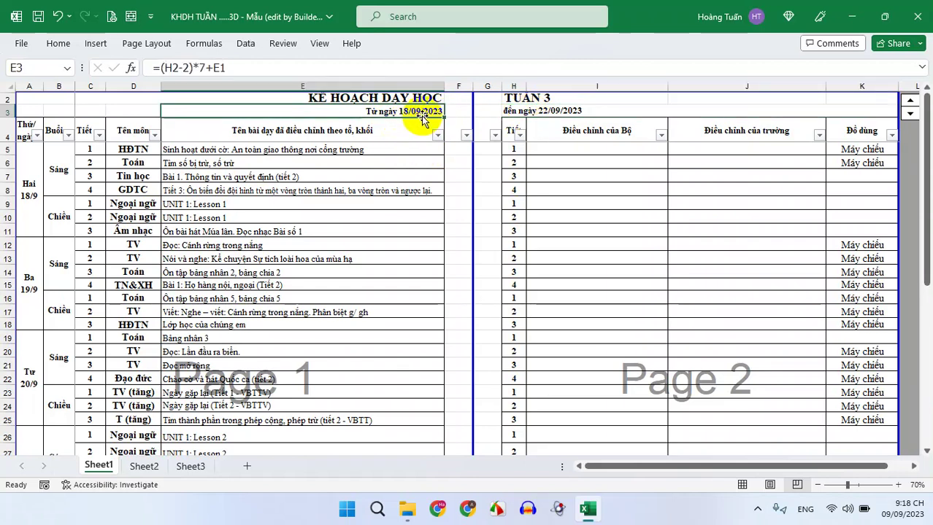
# - Enter week 1 in H2, re-examine the E3 and H3 date formulas, and pick D3 for a start date
pyautogui.click(528, 97)
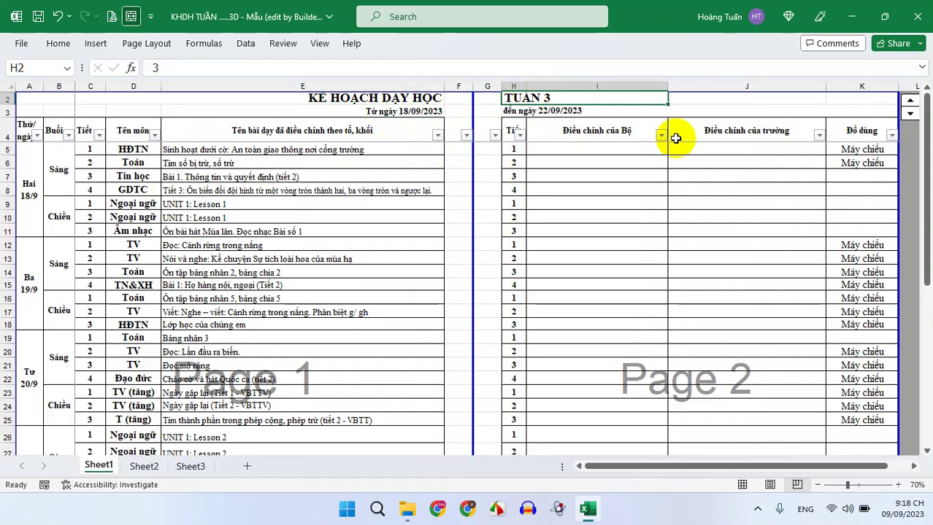
pyautogui.write('1')
pyautogui.press('Return')
pyautogui.click(391, 110)
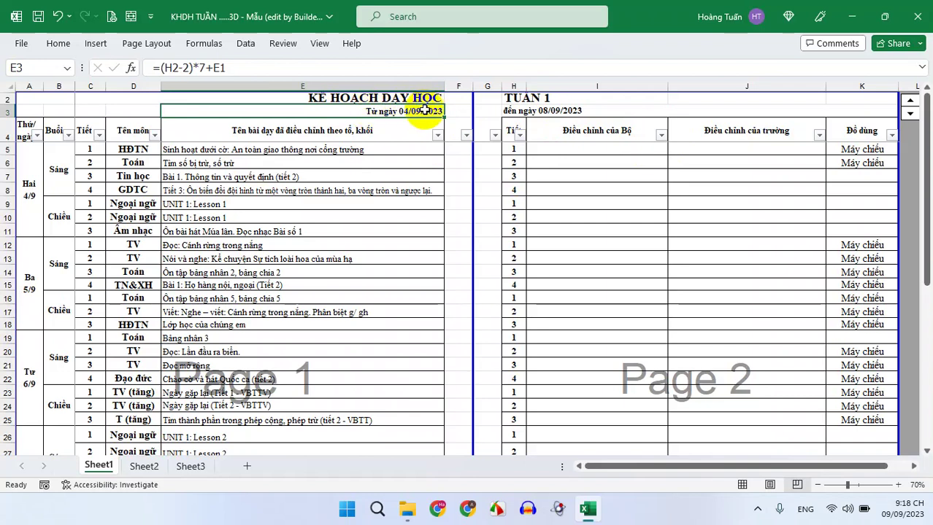
pyautogui.click(536, 111)
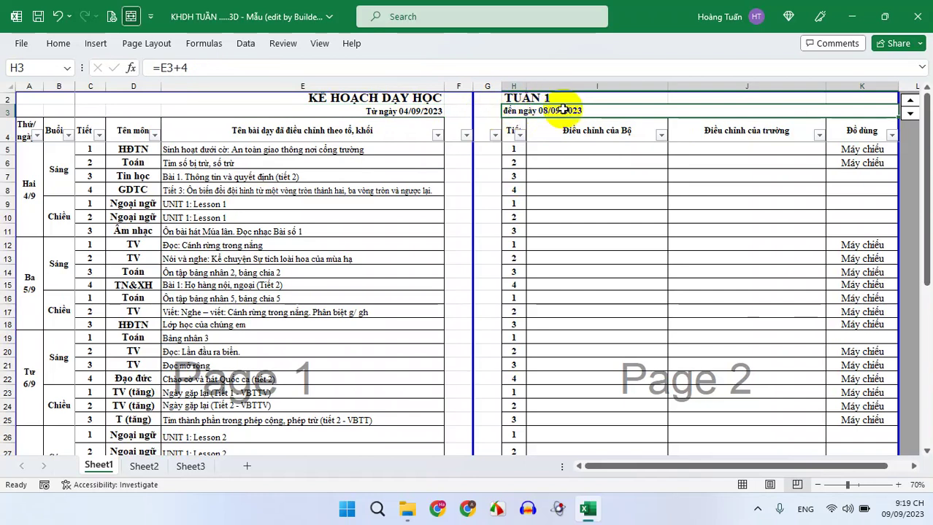
pyautogui.click(409, 109)
pyautogui.click(548, 109)
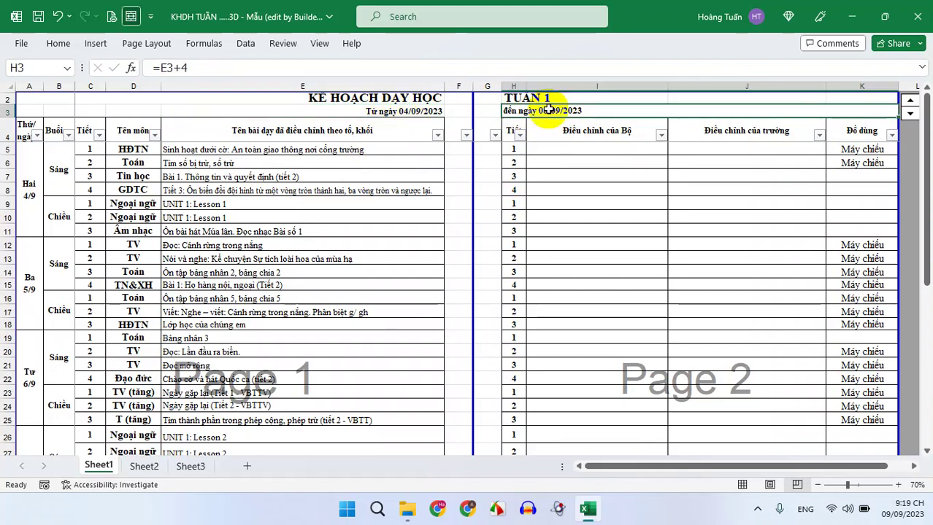
pyautogui.click(410, 112)
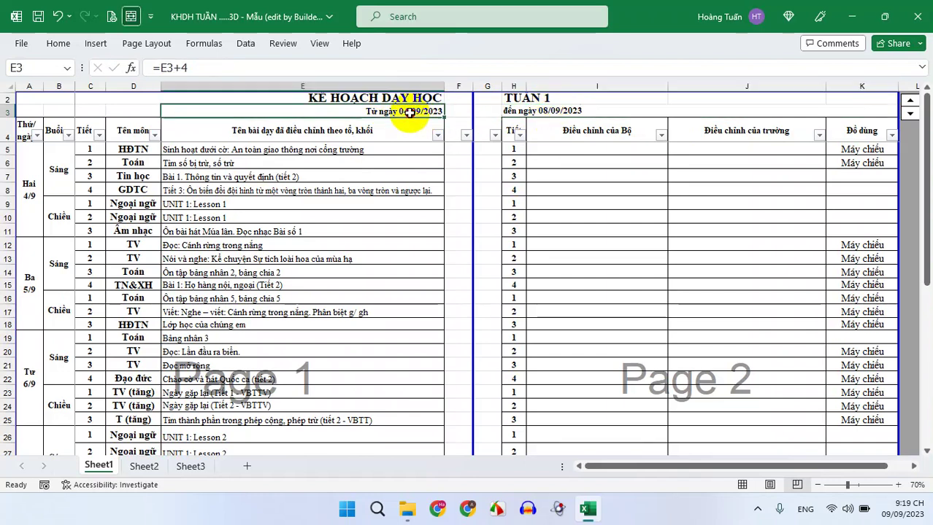
pyautogui.click(559, 111)
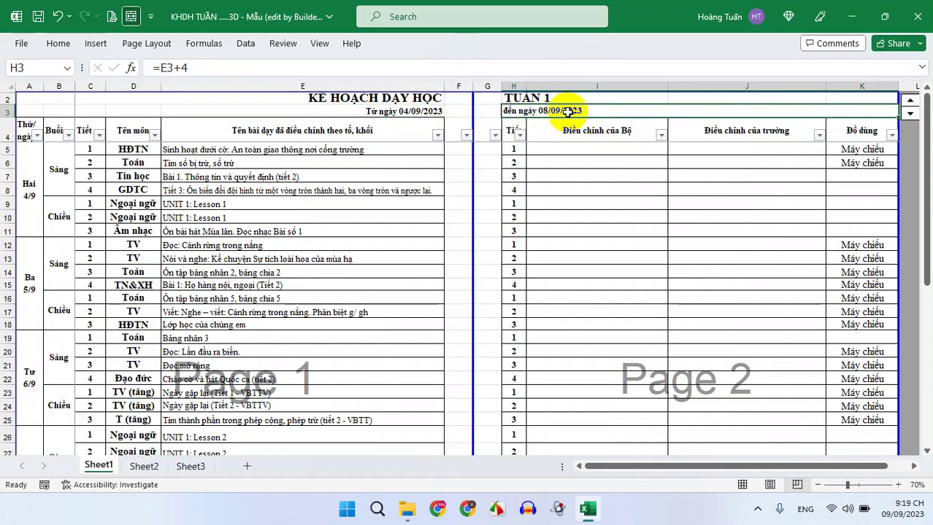
pyautogui.click(414, 112)
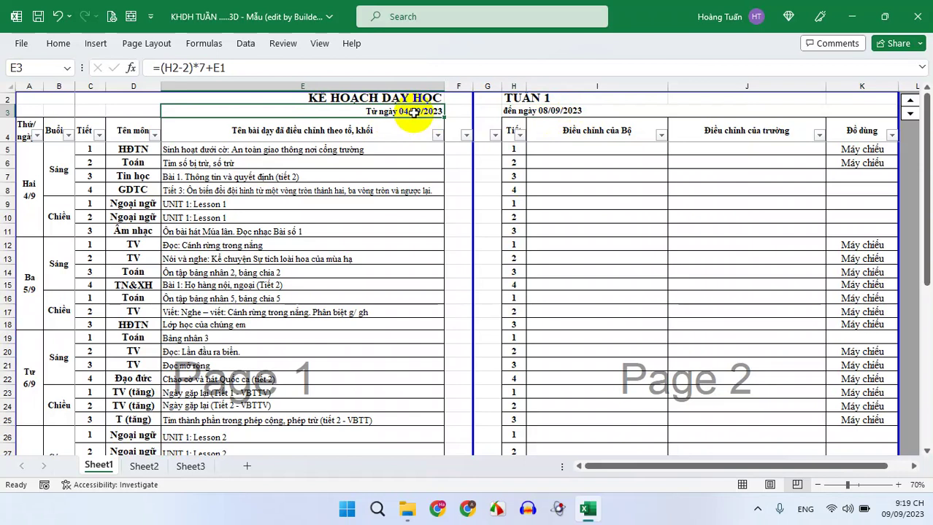
pyautogui.click(140, 111)
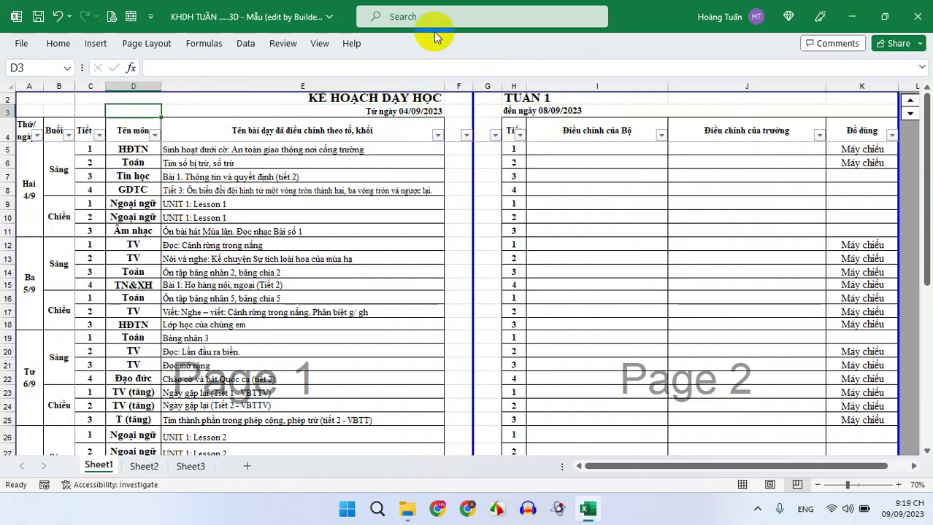
pyautogui.click(405, 111)
# - Clear E3 and H3 and enter the start date 4/9/2023 in D3
pyautogui.click(561, 110)
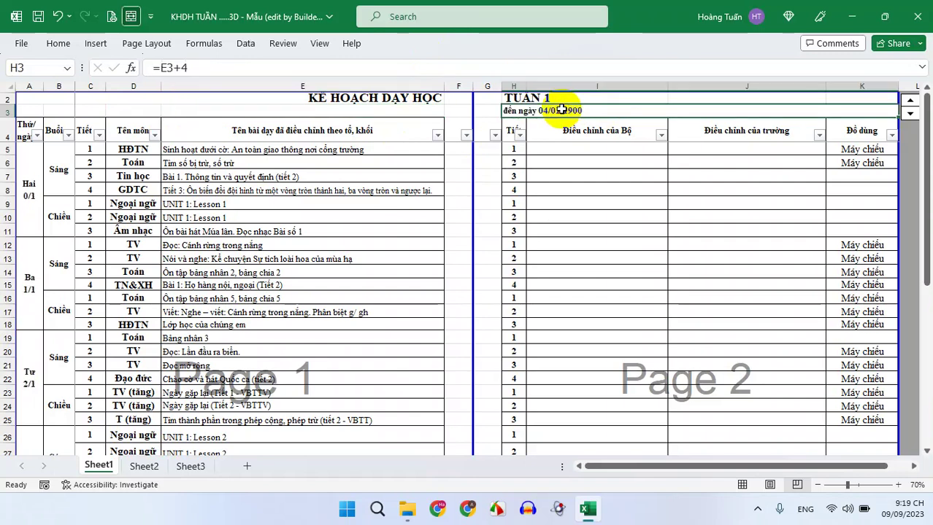
pyautogui.press('Delete')
pyautogui.click(417, 110)
pyautogui.press('Delete')
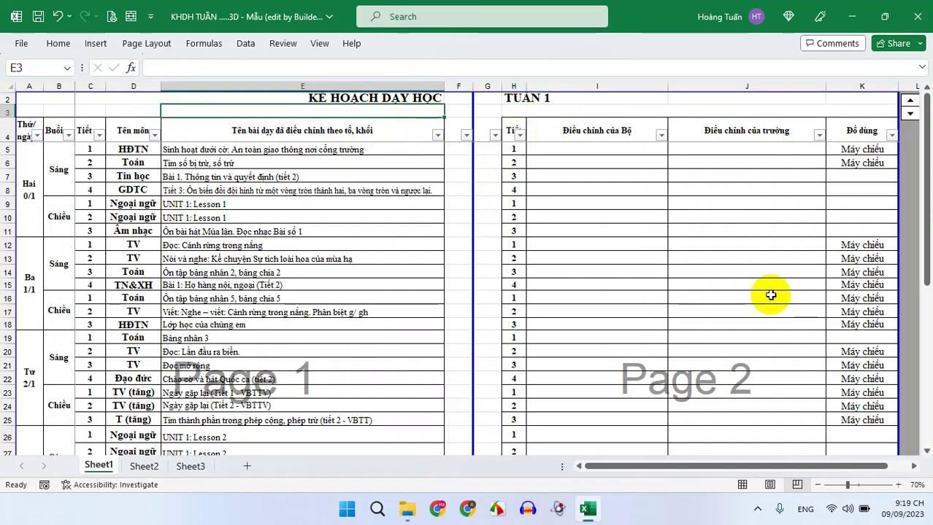
pyautogui.press('Left')
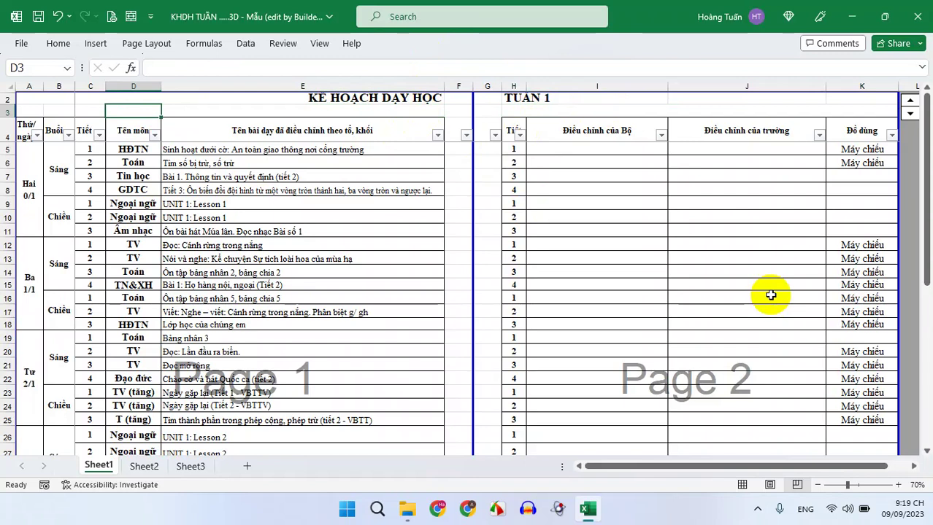
pyautogui.write('9/')
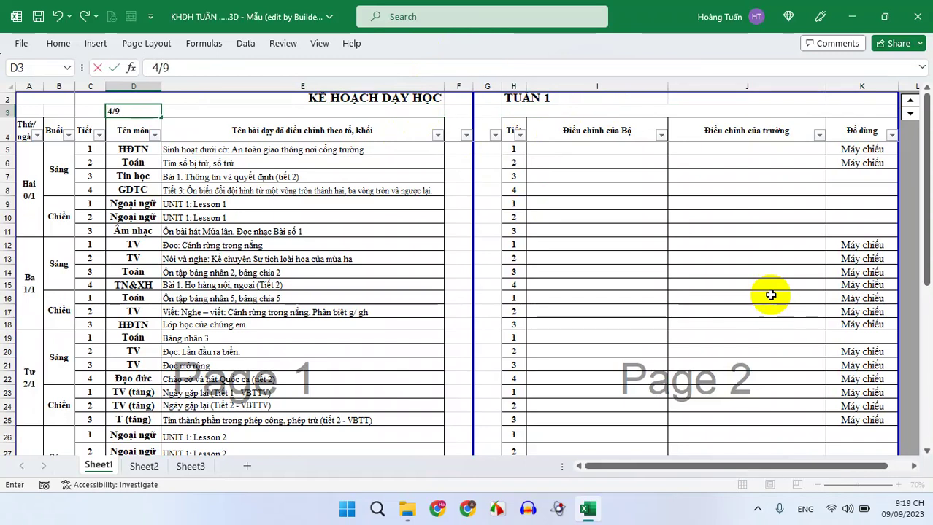
pyautogui.write('3')
pyautogui.press('Return')
# - Enter =D3 in E3 so the start date comes from D3
pyautogui.press('Up')
pyautogui.press('Right')
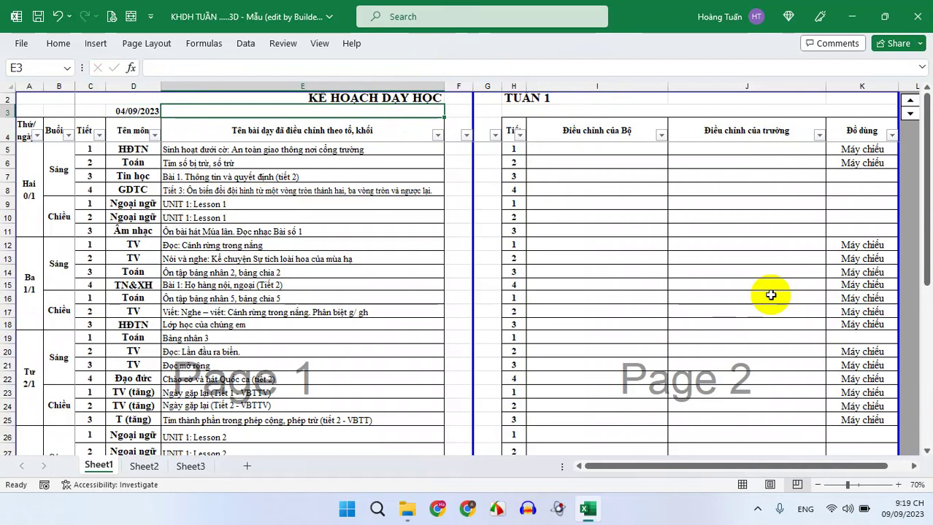
pyautogui.write('=')
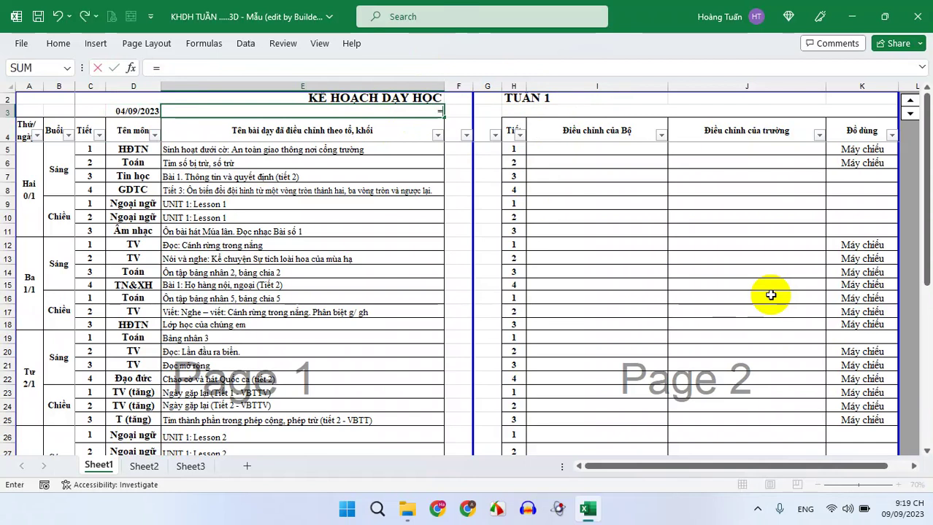
pyautogui.press('Return')
pyautogui.press('Up')
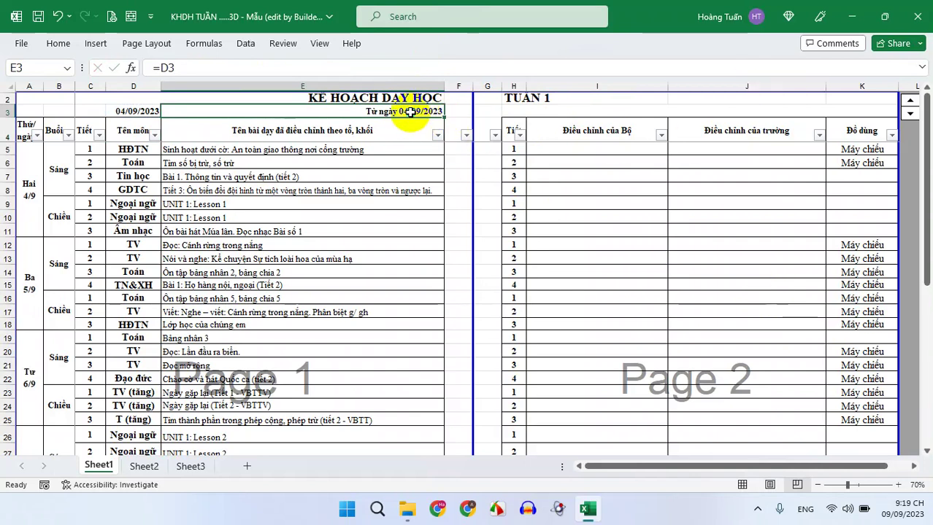
pyautogui.rightClick(410, 112)
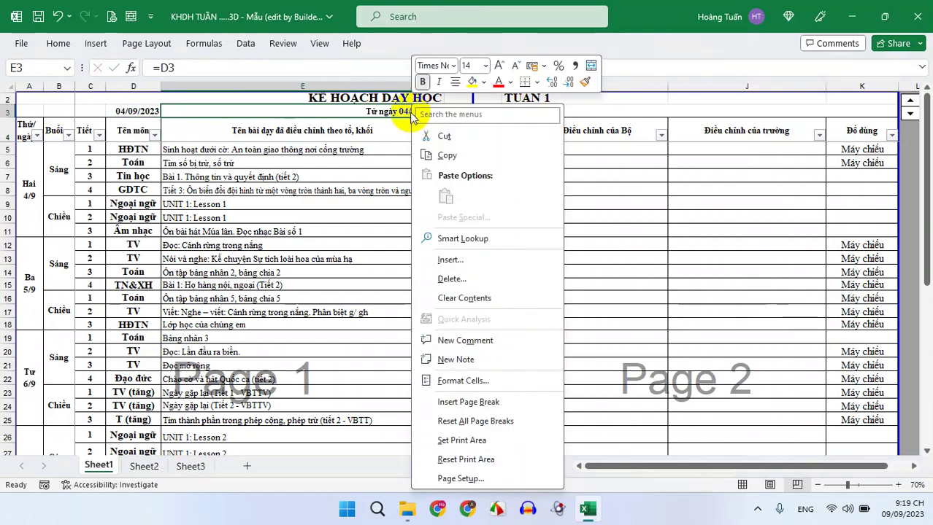
pyautogui.click(500, 381)
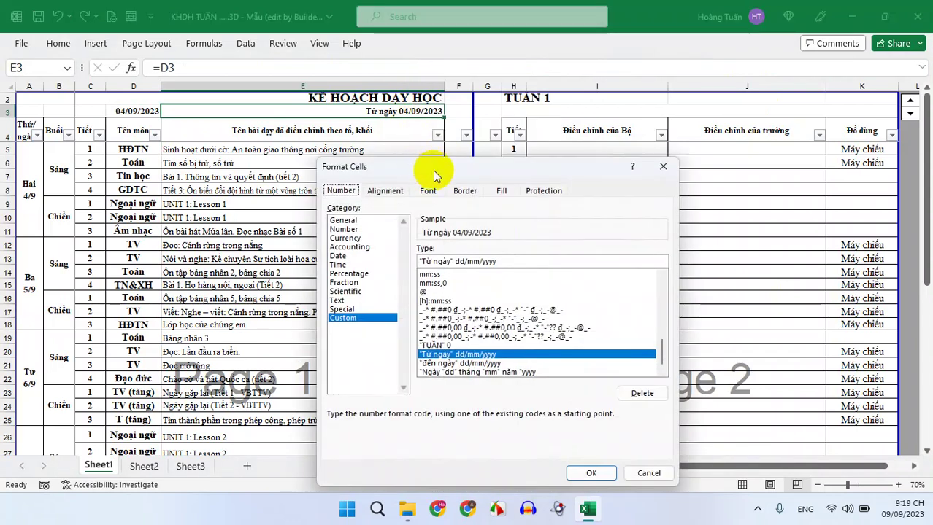
pyautogui.moveTo(434, 172); pyautogui.dragTo(406, 142)
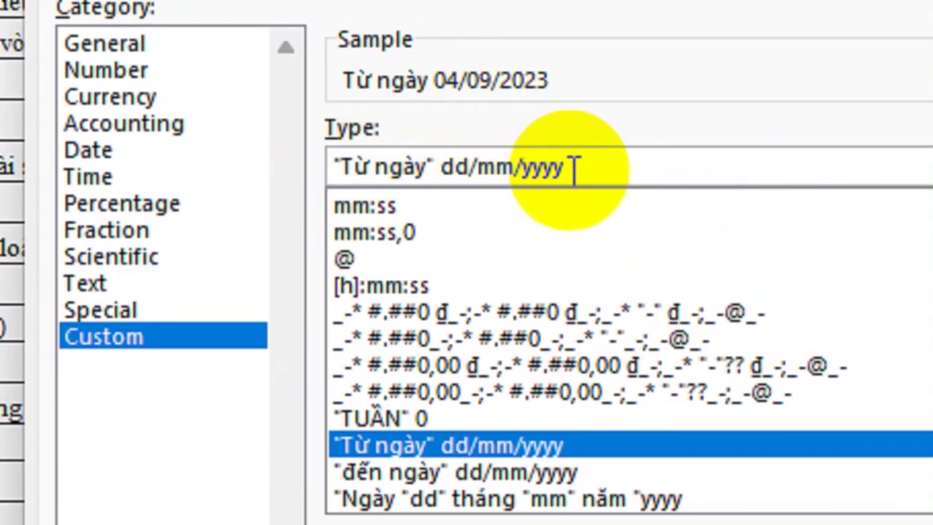
pyautogui.click(469, 167)
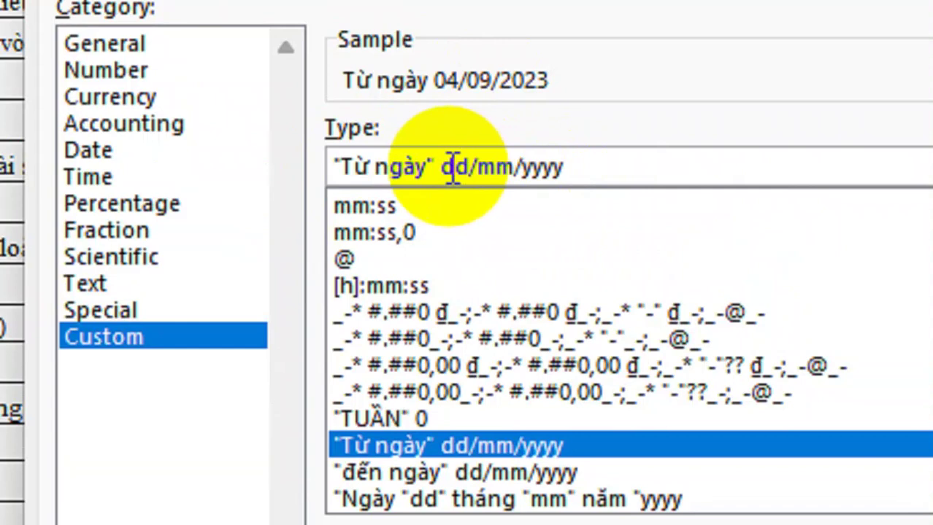
pyautogui.moveTo(442, 167); pyautogui.dragTo(496, 171)
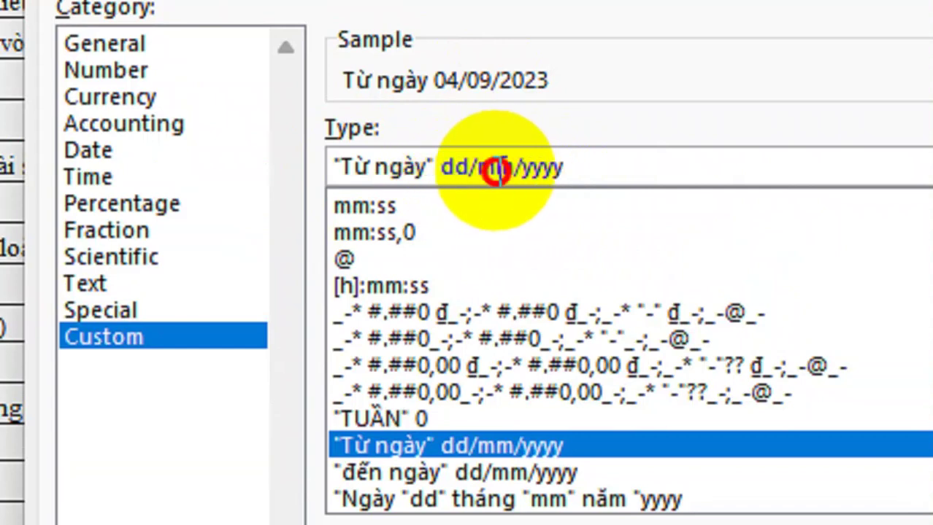
pyautogui.moveTo(546, 175); pyautogui.dragTo(602, 175)
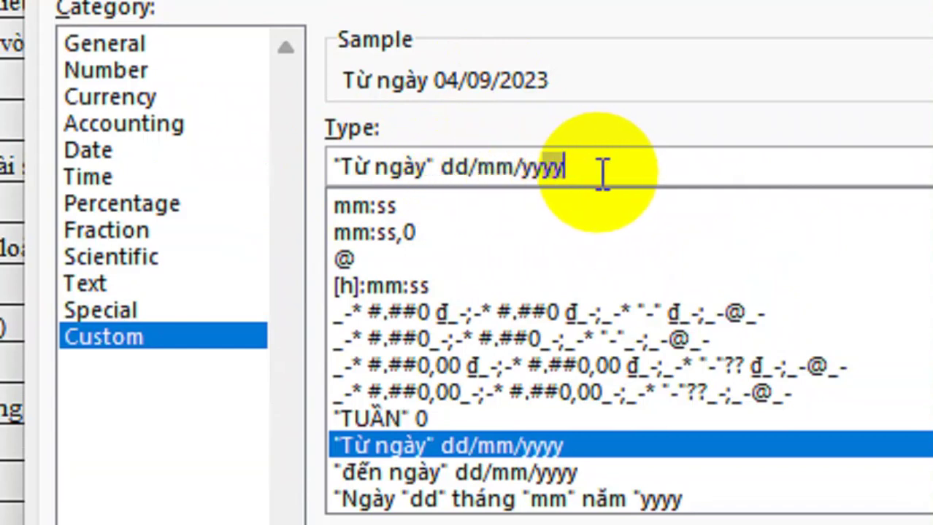
pyautogui.moveTo(591, 167); pyautogui.dragTo(327, 170)
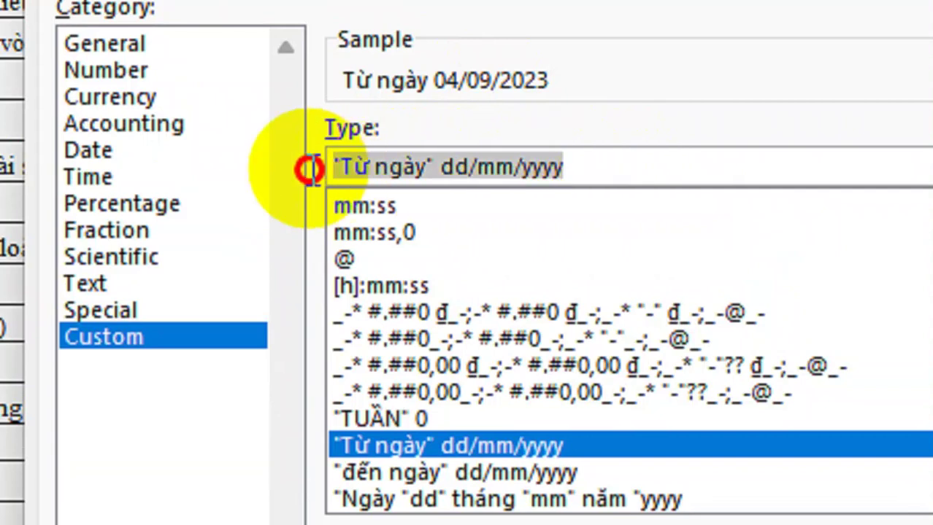
pyautogui.click(612, 169)
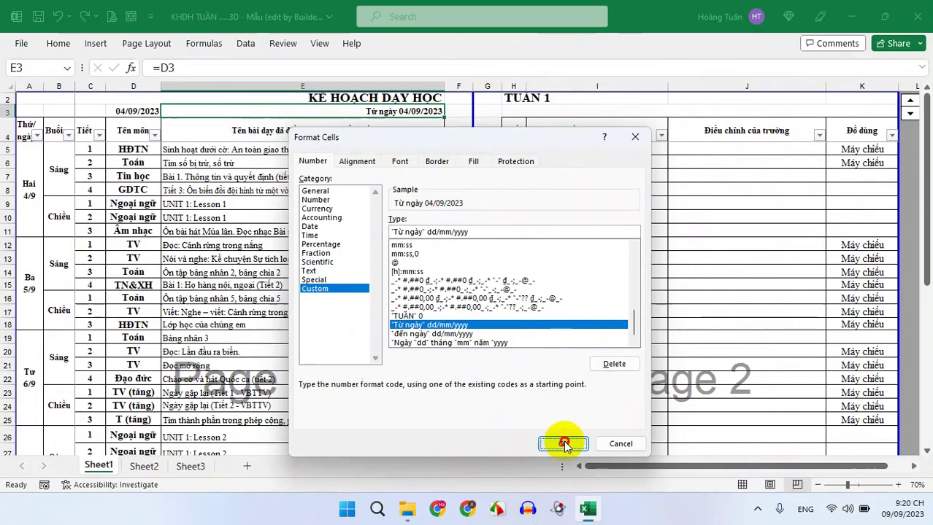
pyautogui.click(565, 444)
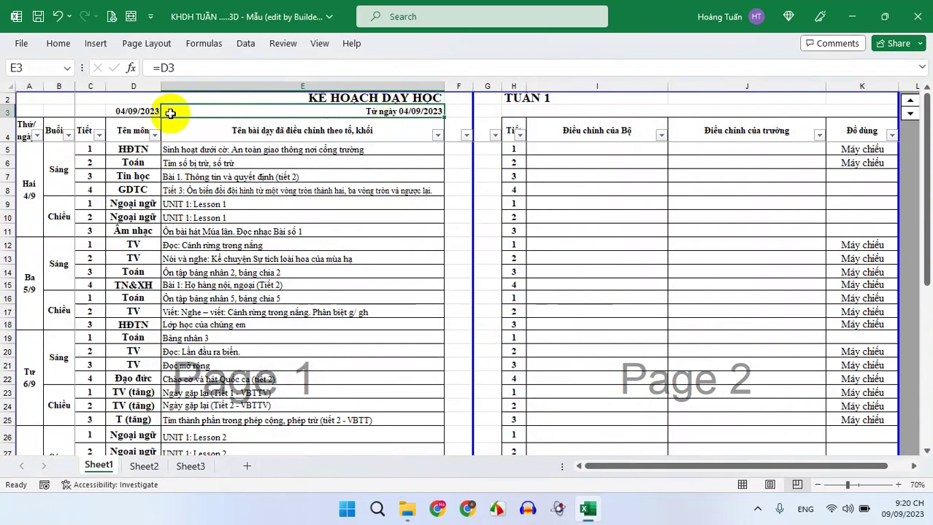
# - Change E3 to =D3+7*(H2-1) and step the week to 3 to confirm the 18/09/2023 start
pyautogui.click(530, 99)
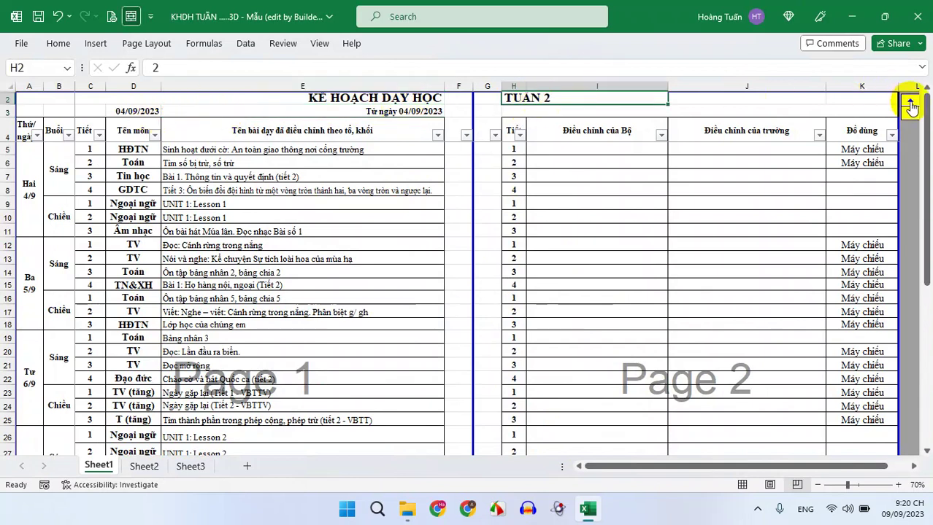
pyautogui.click(419, 111)
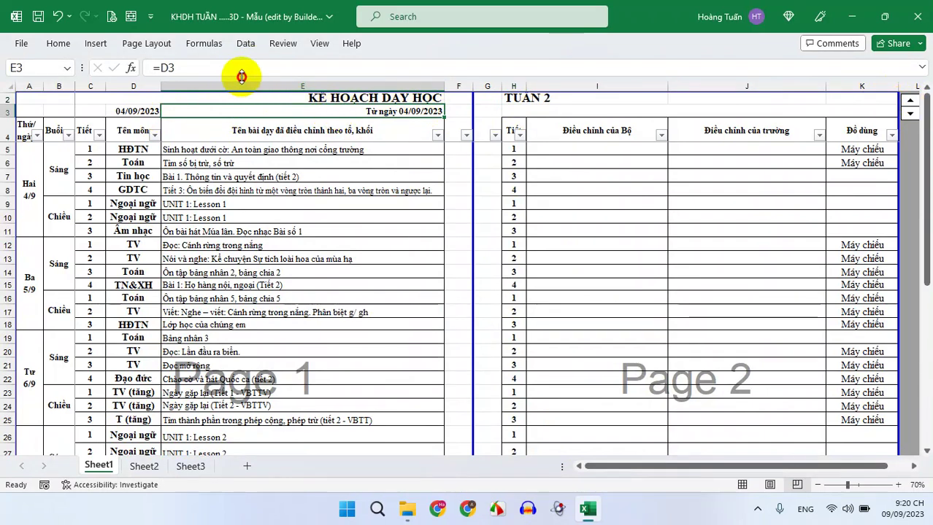
pyautogui.click(248, 70)
pyautogui.write('+7*')
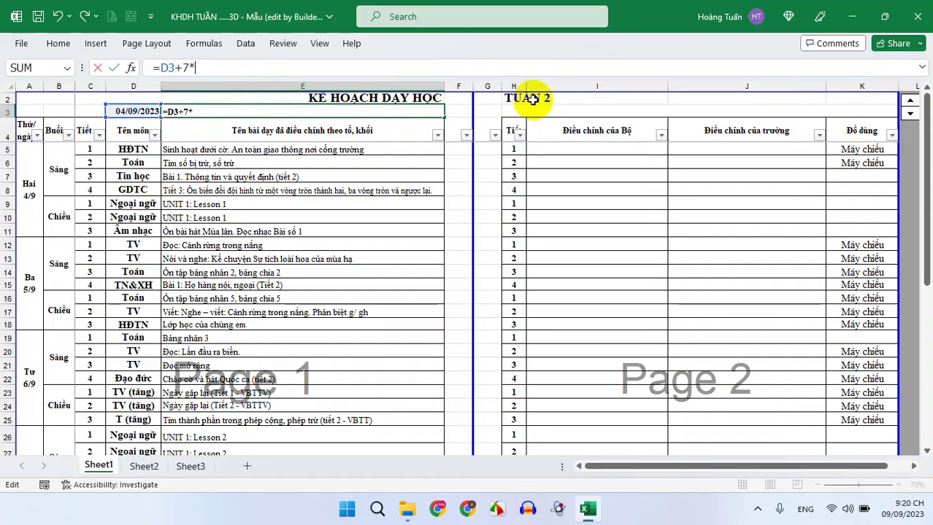
pyautogui.click(539, 101)
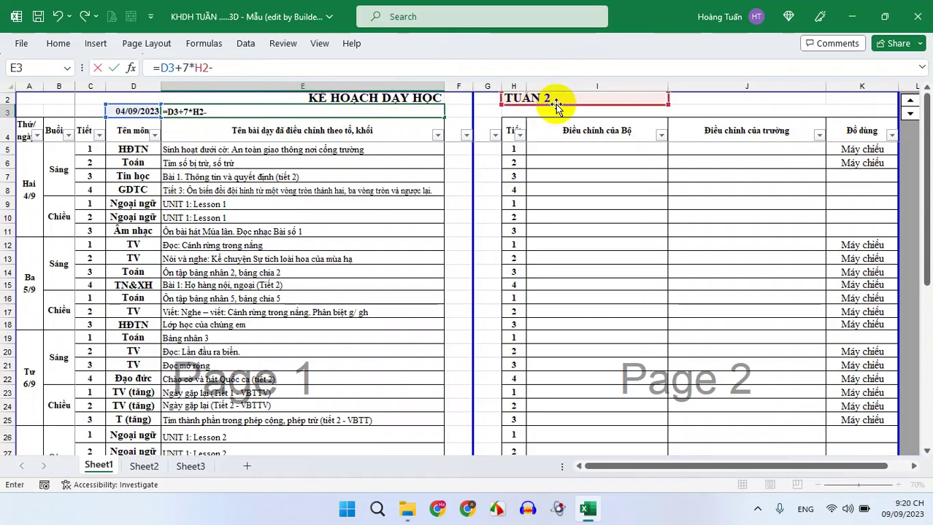
pyautogui.write(')')
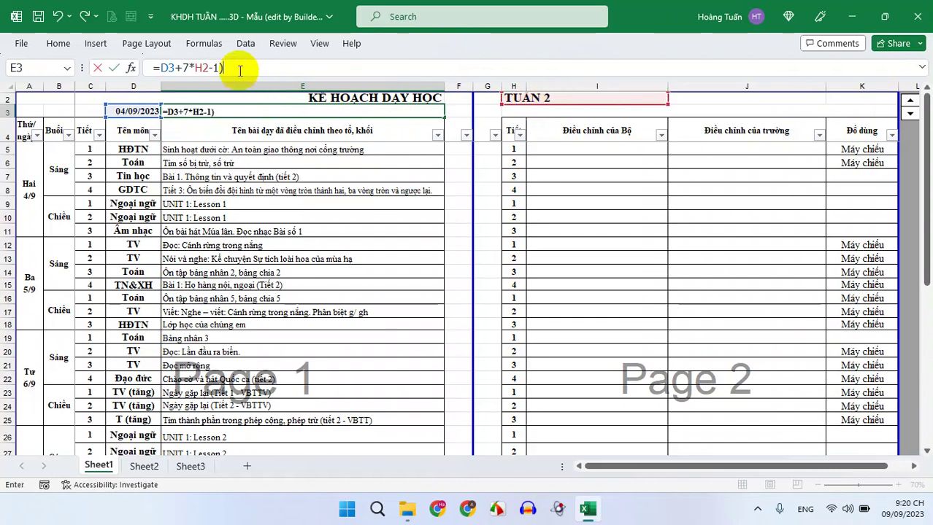
pyautogui.click(199, 67)
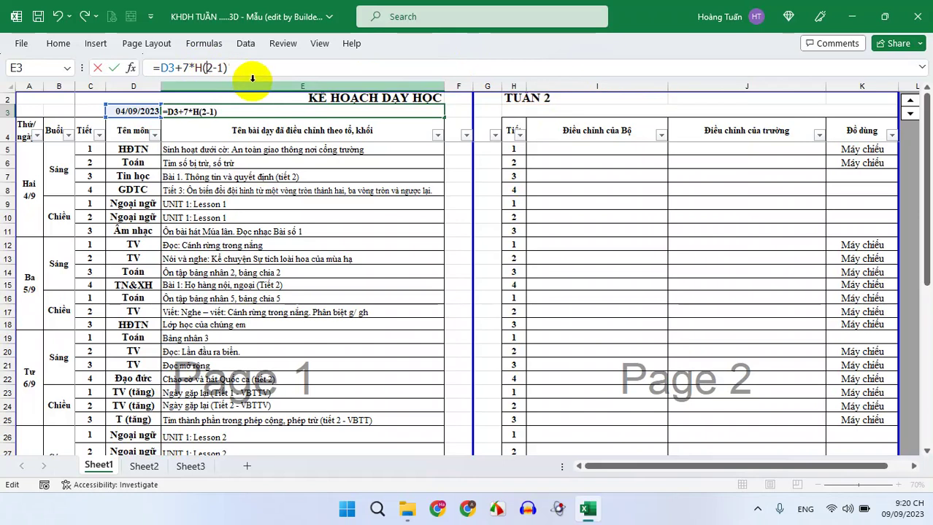
pyautogui.click(194, 66)
pyautogui.write('(')
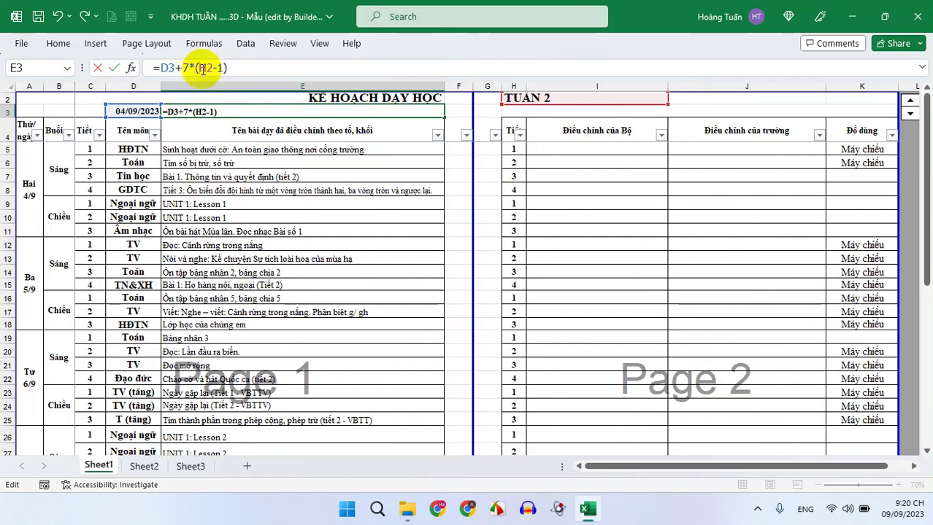
pyautogui.press('Return')
pyautogui.click(409, 112)
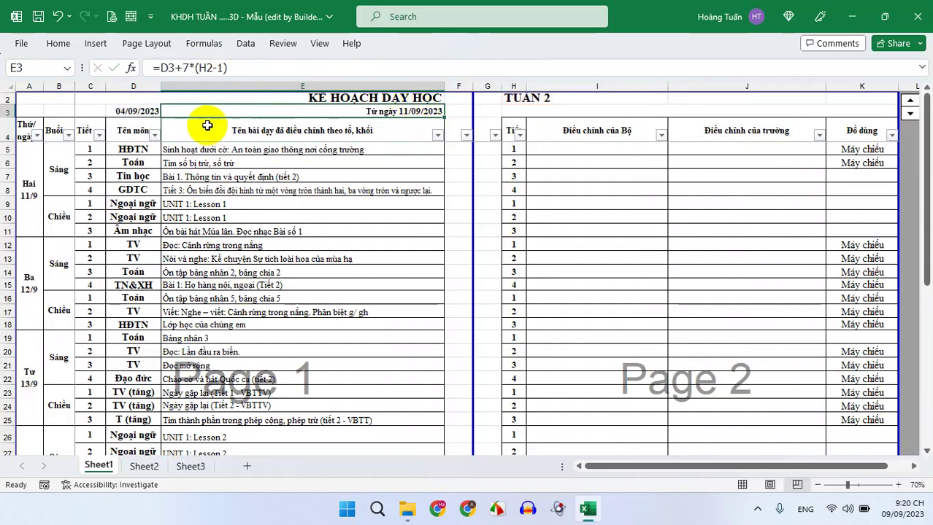
pyautogui.click(907, 114)
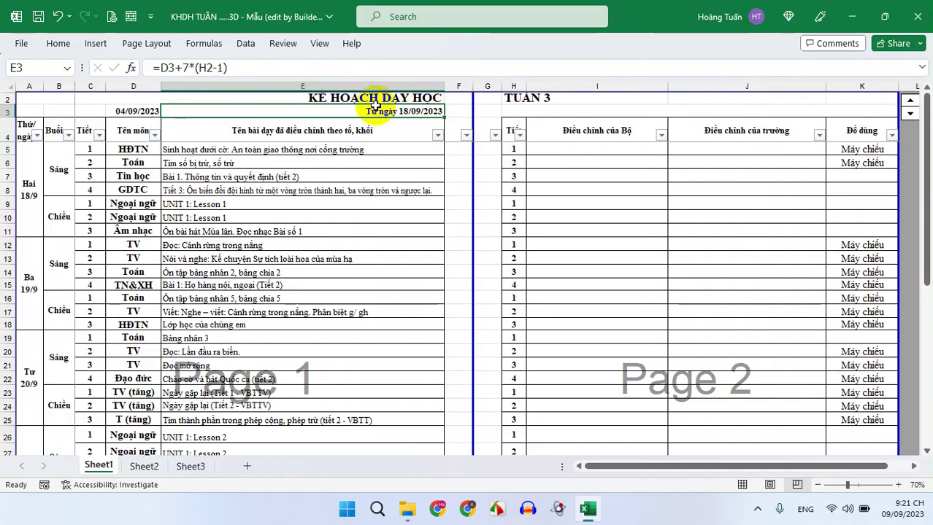
pyautogui.click(538, 111)
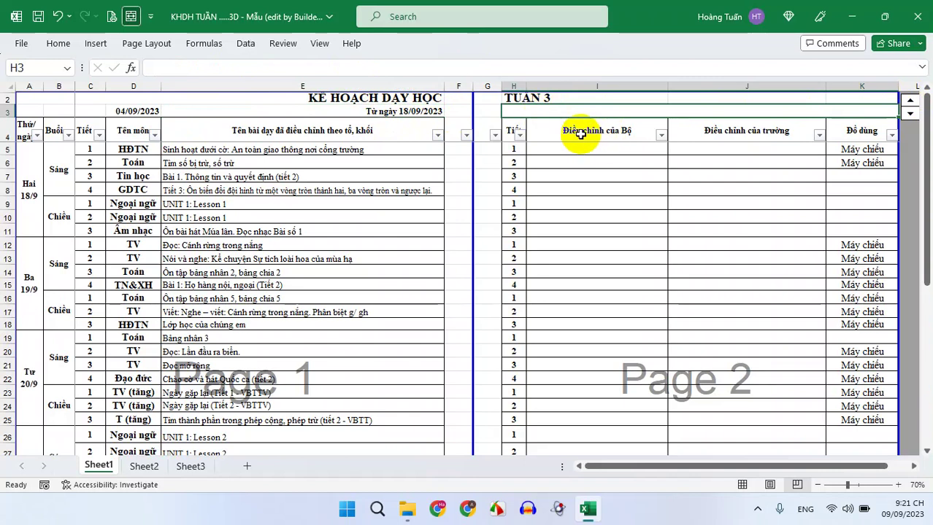
# - Enter the end-date formula =E3+4 in H3
pyautogui.write('=')
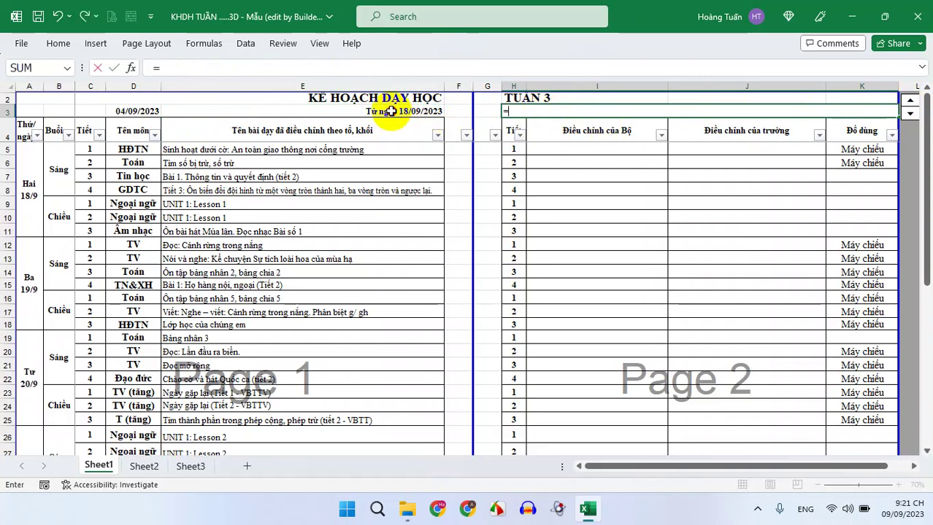
pyautogui.click(391, 111)
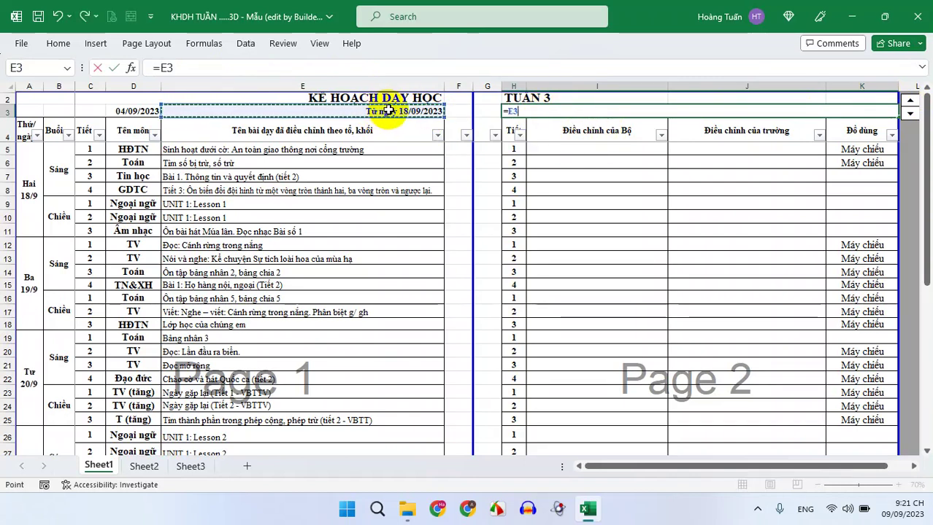
pyautogui.write('+4')
pyautogui.press('Return')
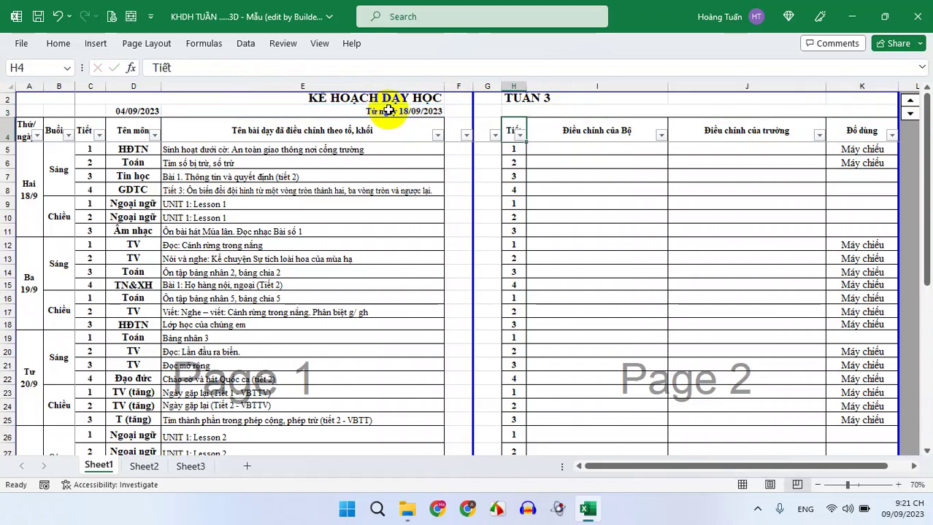
pyautogui.click(580, 111)
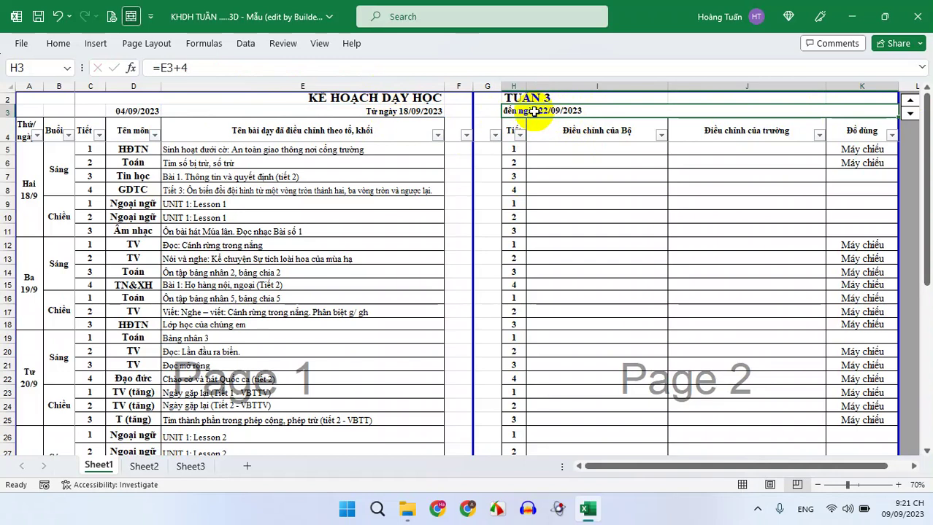
# - In H3's Format Cells custom type, edit the date code, swapping its slashes to dots
pyautogui.rightClick(535, 111)
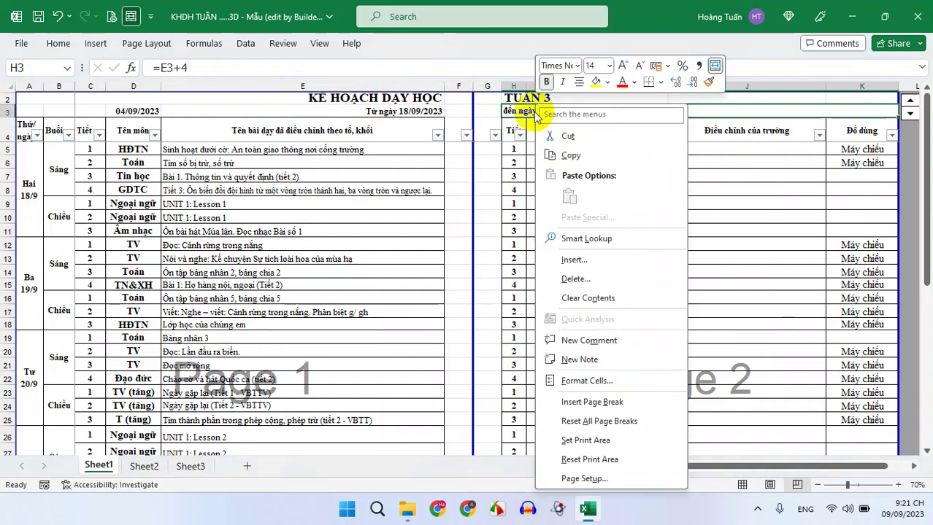
pyautogui.click(589, 383)
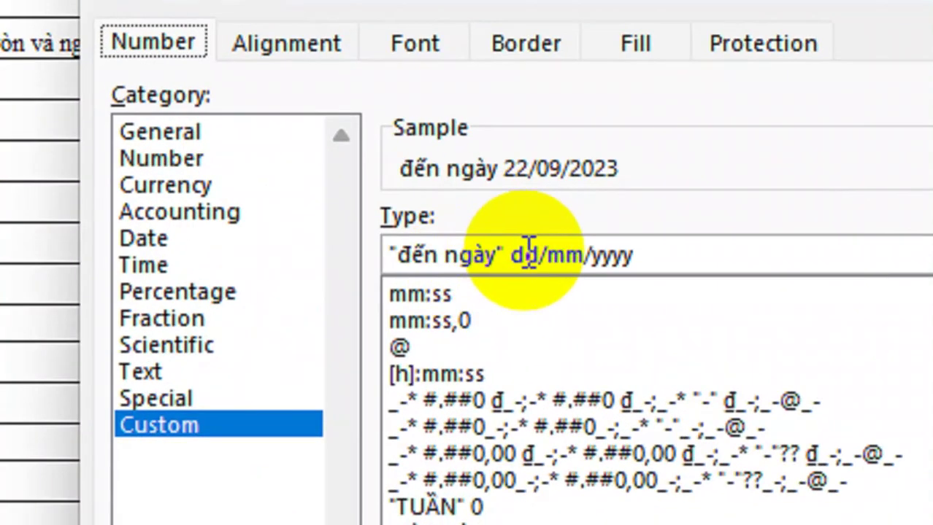
pyautogui.doubleClick(563, 260)
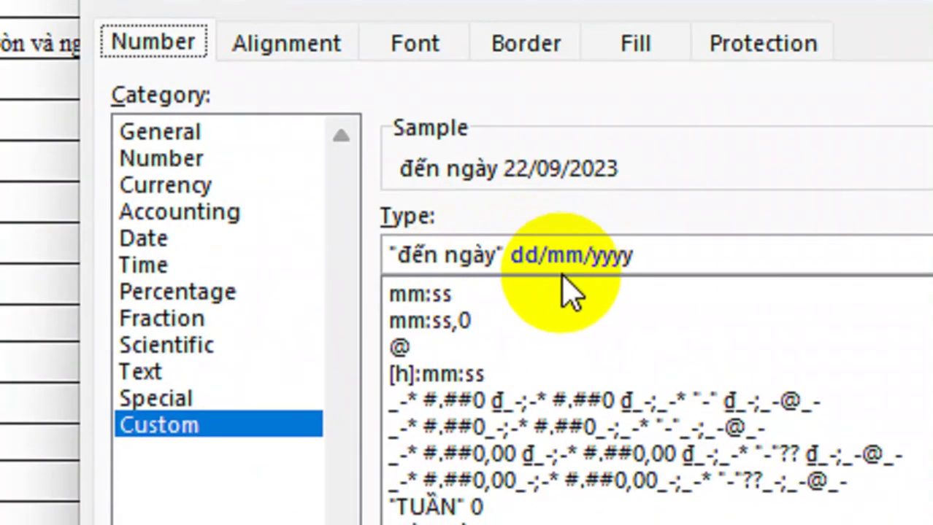
pyautogui.click(641, 252)
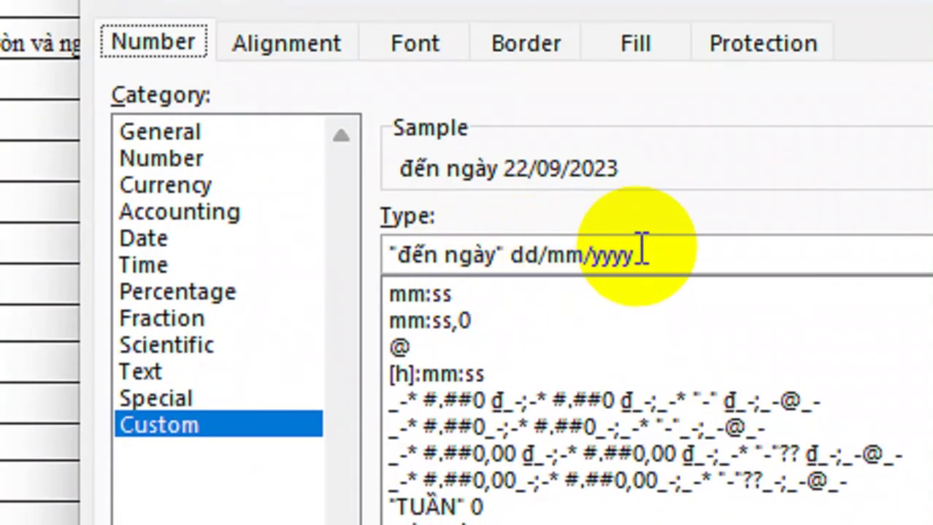
pyautogui.doubleClick(556, 260)
pyautogui.click(549, 253)
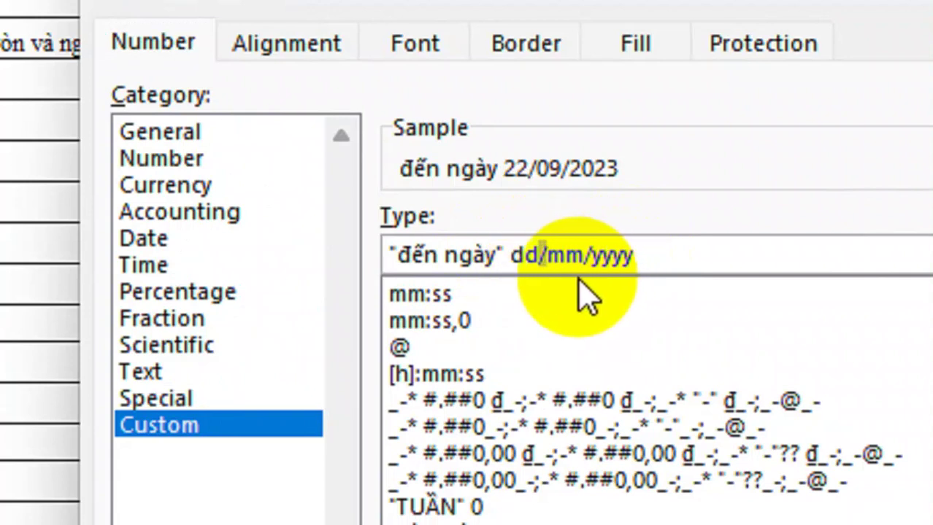
pyautogui.press('Delete')
pyautogui.write('.')
pyautogui.click(566, 255)
pyautogui.click(593, 262)
pyautogui.press('Delete')
pyautogui.write('.')
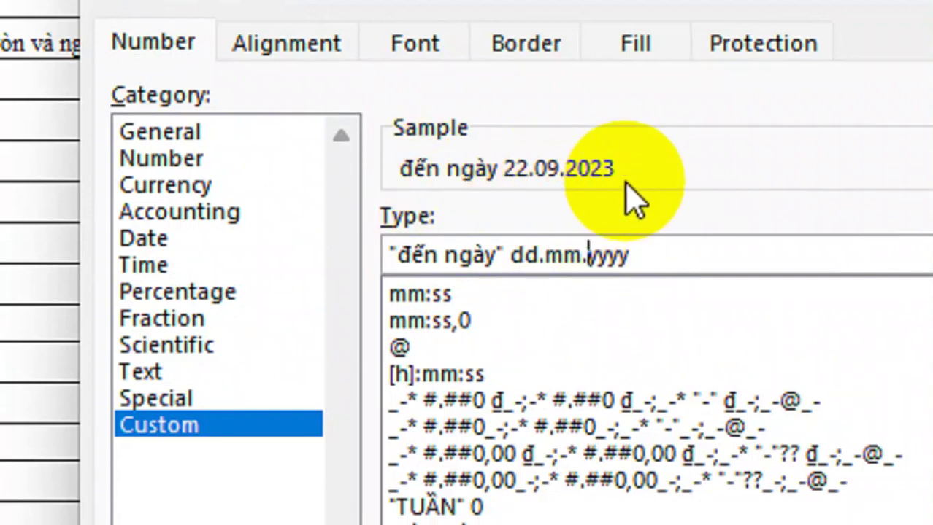
# - Restore the slashes to give H3 the "đến ngày" dd/mm/yyyy format and apply it
pyautogui.click(545, 255)
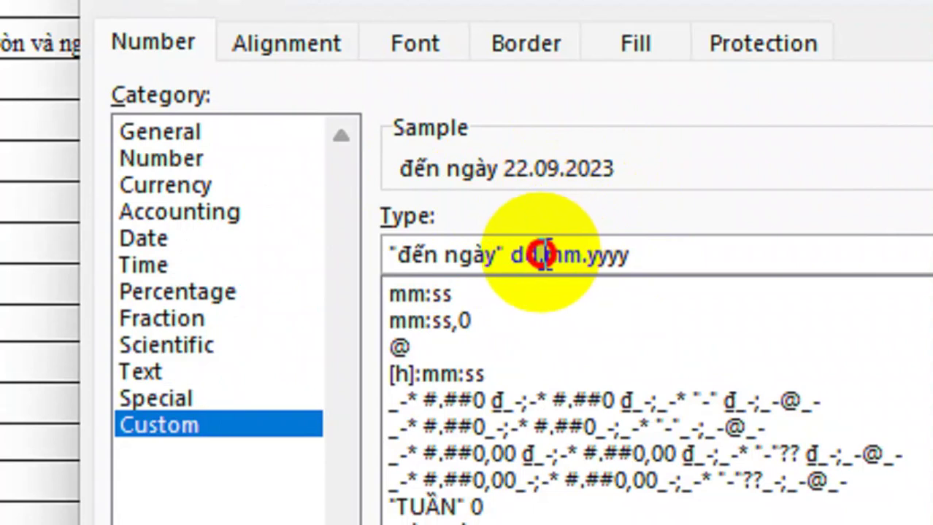
pyautogui.press('BackSpace')
pyautogui.write('/')
pyautogui.click(588, 254)
pyautogui.moveTo(588, 254); pyautogui.dragTo(597, 258)
pyautogui.write('/')
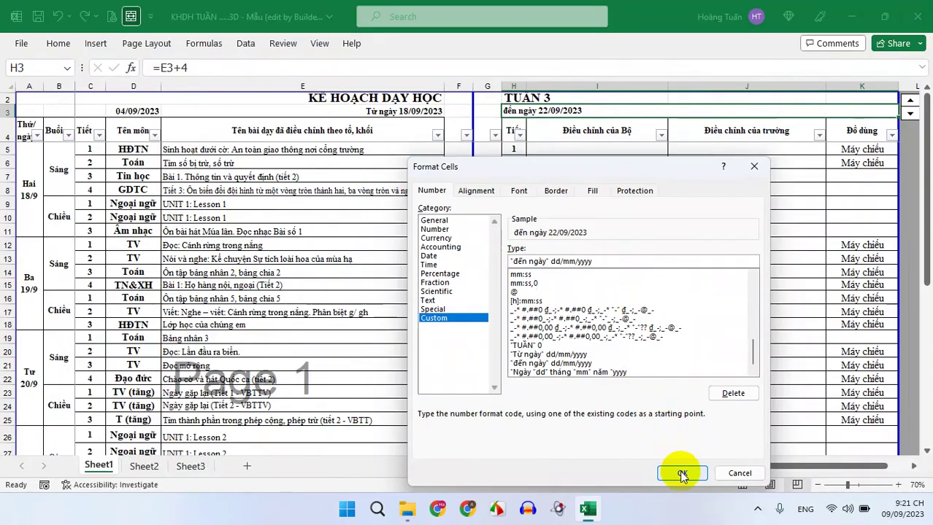
pyautogui.click(683, 474)
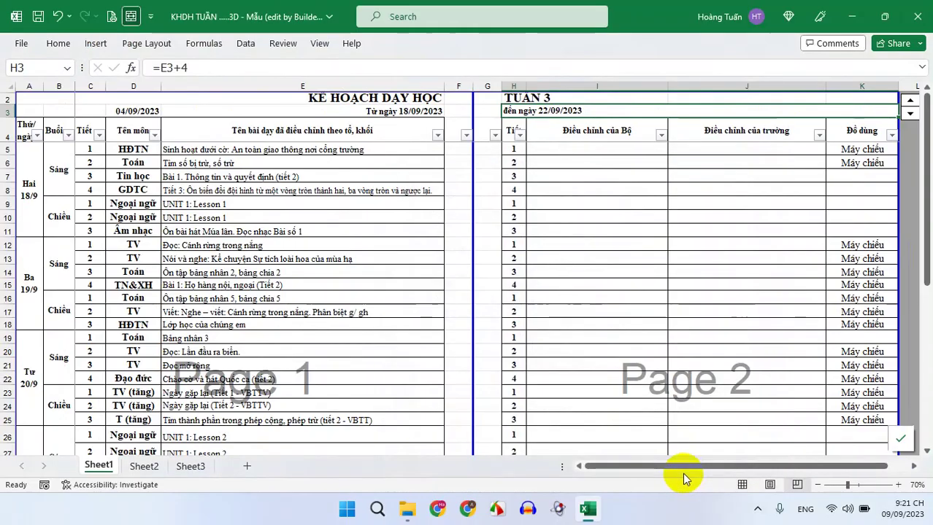
# - Review the title cell, the E3 and H3 date formulas and the week value in H2
pyautogui.click(398, 98)
pyautogui.click(398, 111)
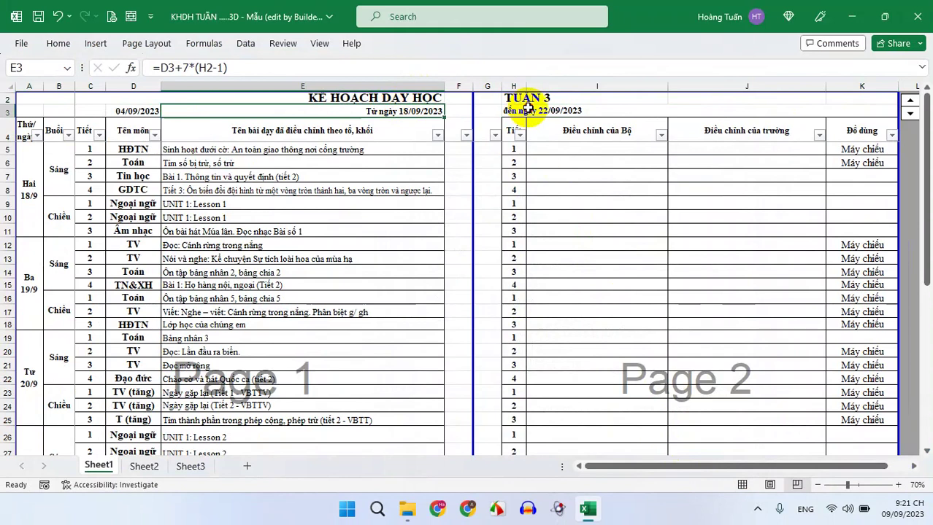
pyautogui.click(527, 109)
pyautogui.click(516, 97)
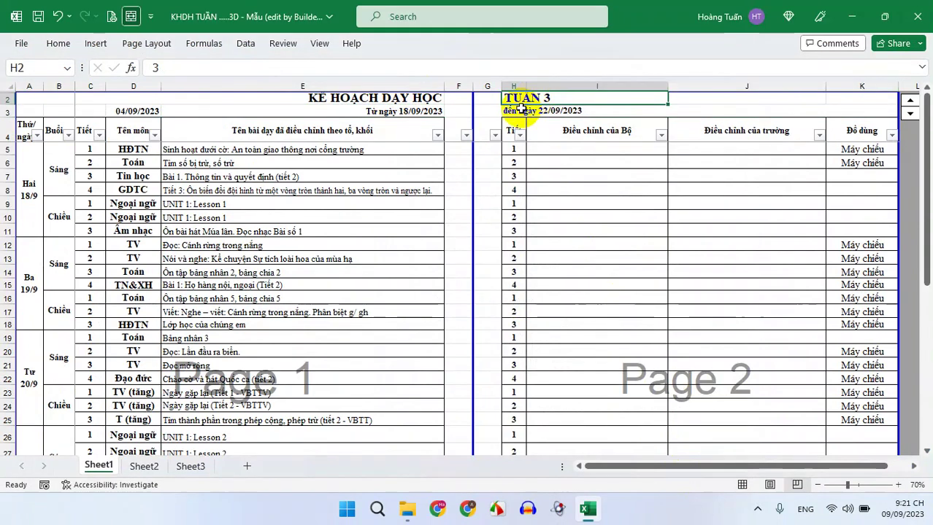
# - Set D3's font colour to white so the 04/09/2023 base date is hidden
pyautogui.click(120, 109)
pyautogui.rightClick(132, 111)
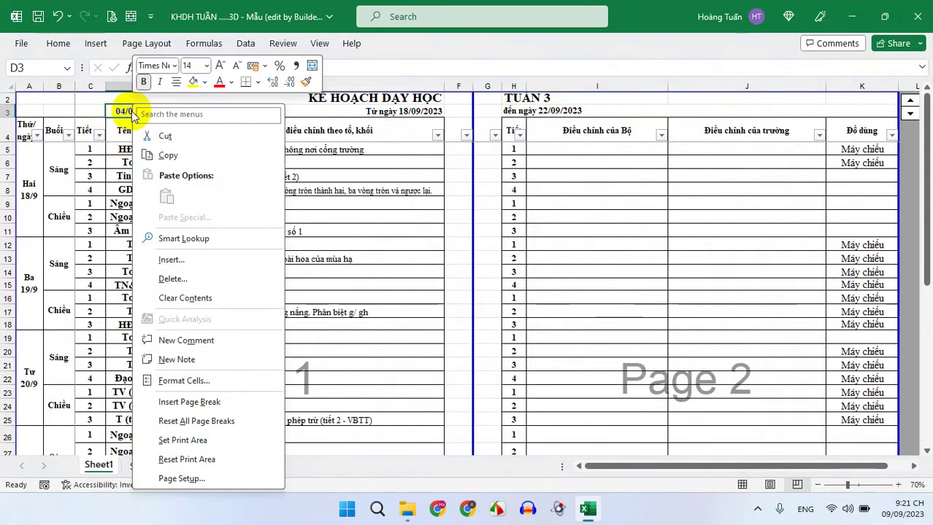
pyautogui.click(118, 108)
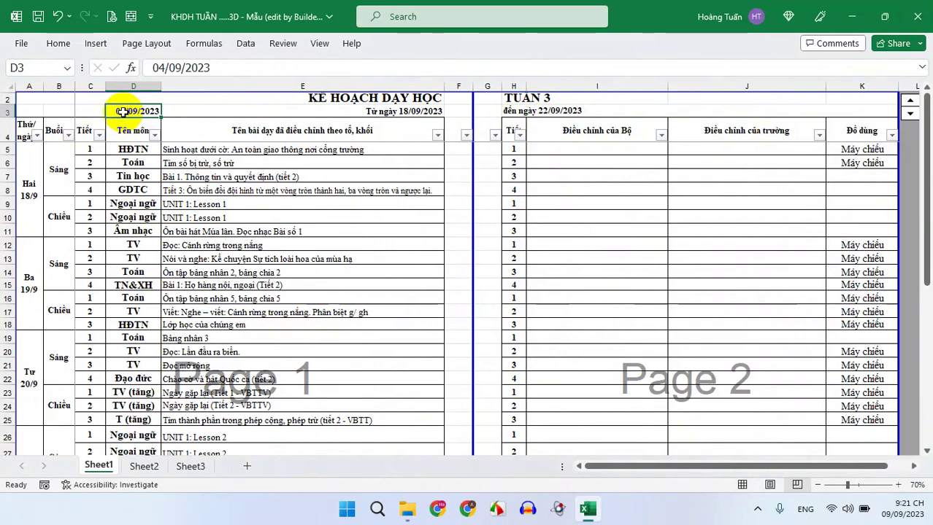
pyautogui.click(59, 44)
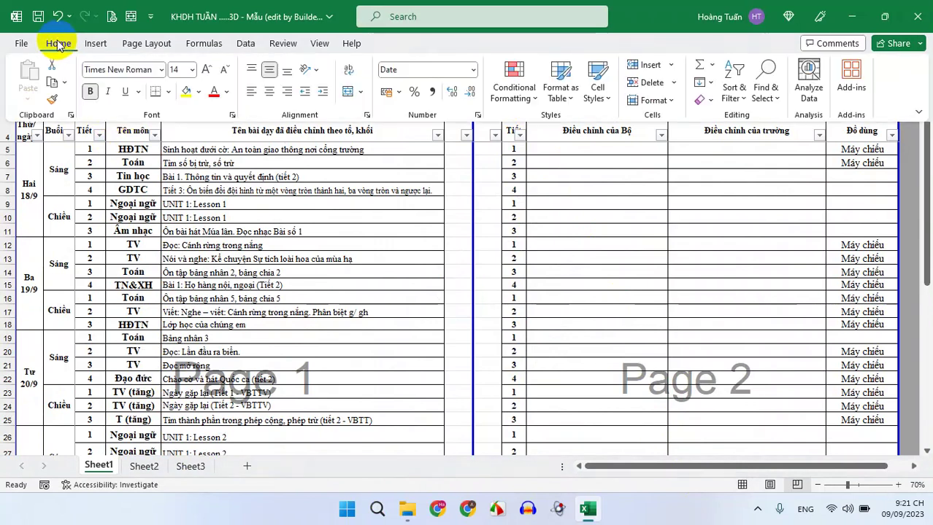
pyautogui.click(228, 92)
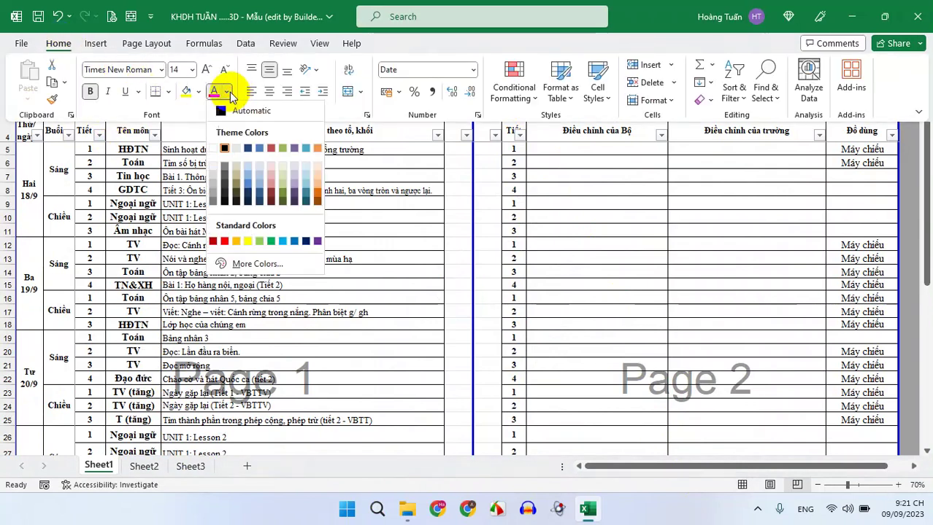
pyautogui.click(216, 92)
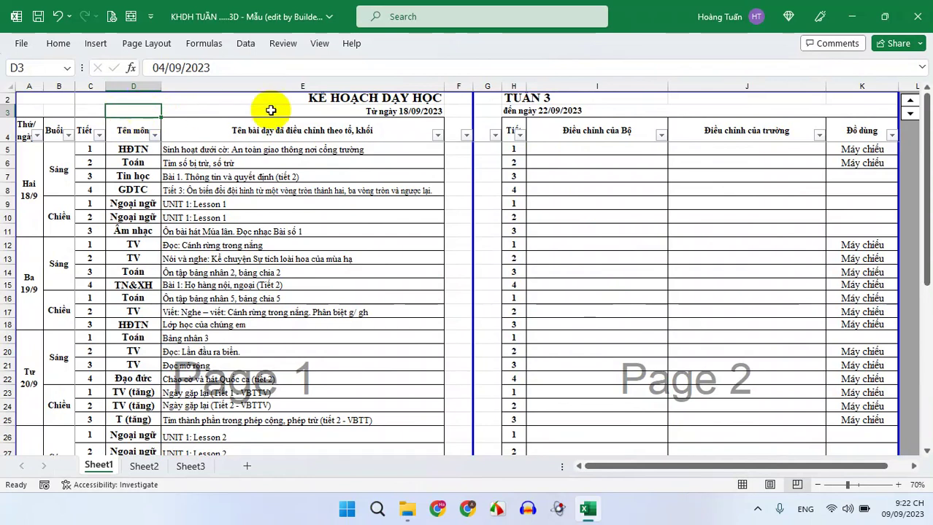
pyautogui.click(913, 138)
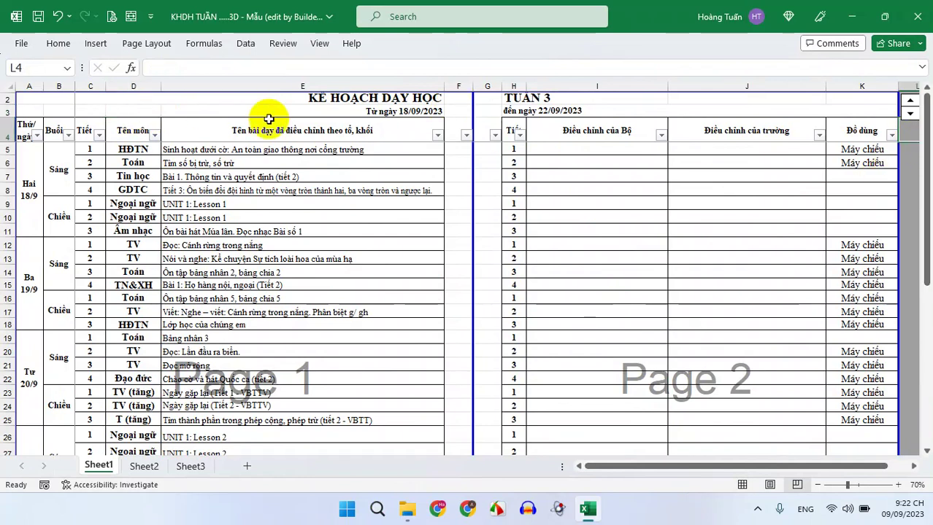
pyautogui.click(4, 99)
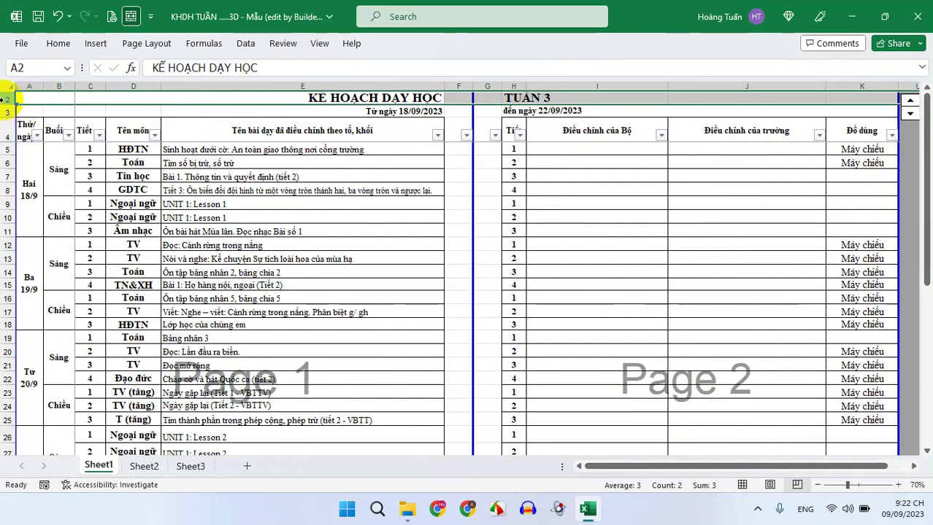
pyautogui.click(125, 111)
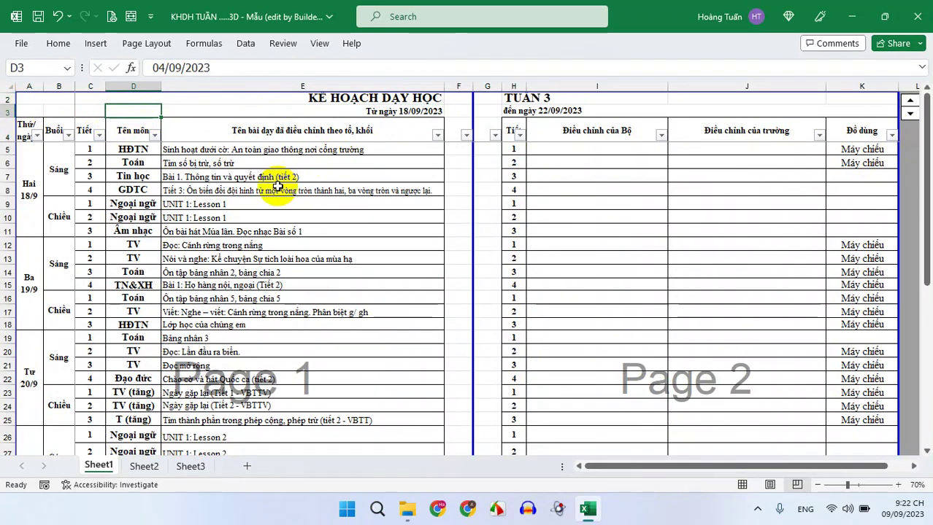
pyautogui.click(36, 179)
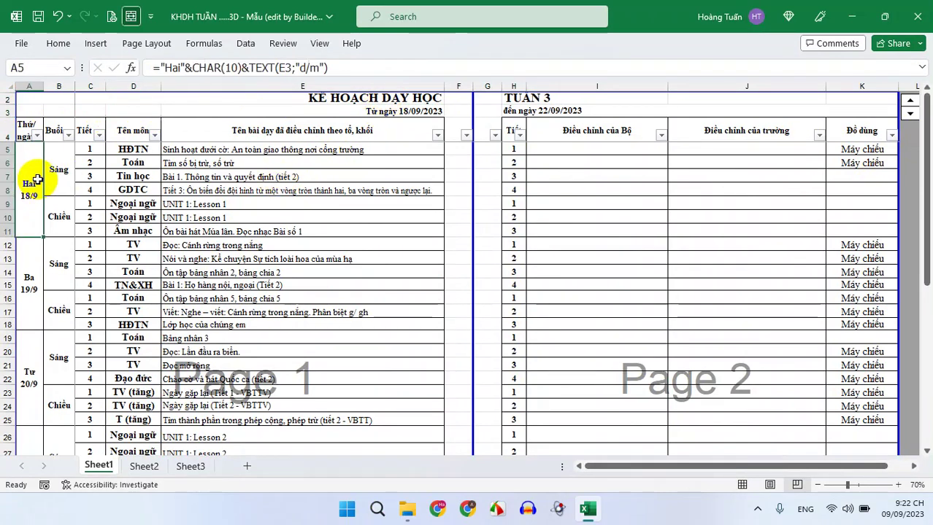
pyautogui.click(413, 111)
pyautogui.click(520, 97)
pyautogui.click(409, 112)
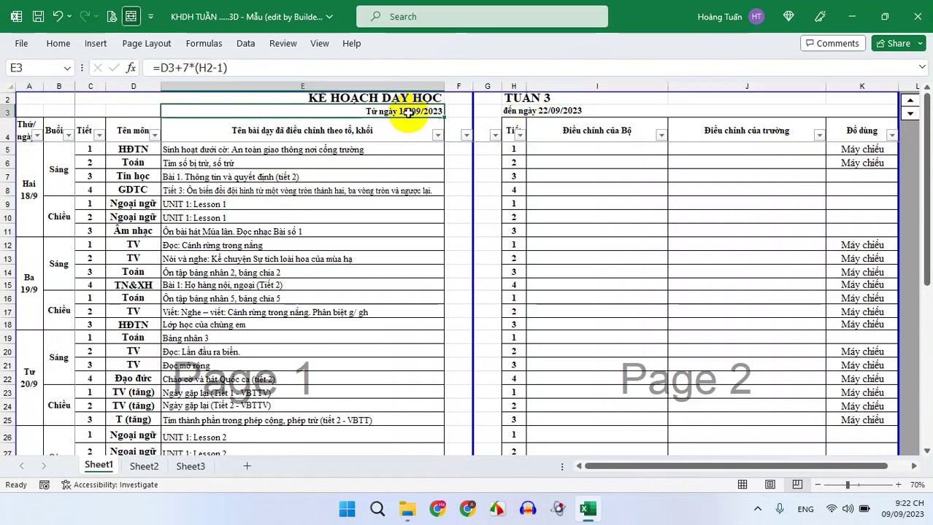
pyautogui.click(26, 191)
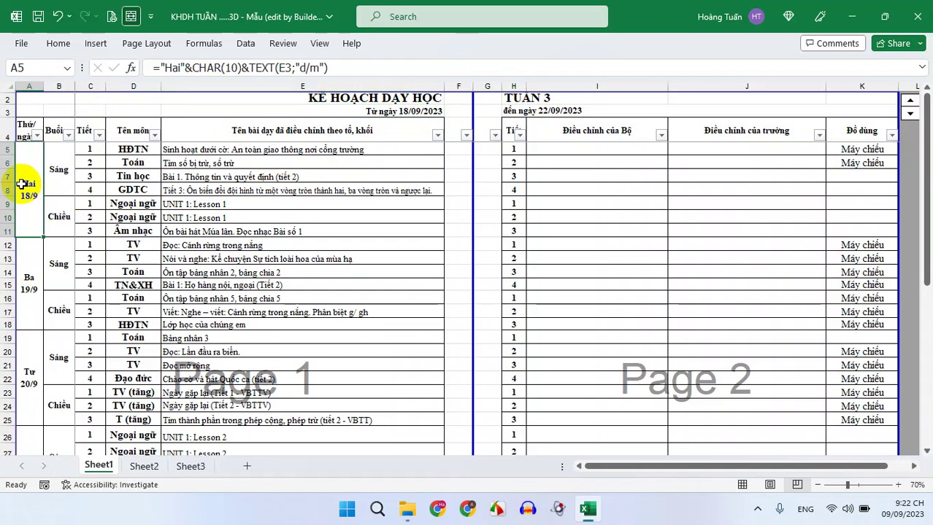
pyautogui.click(415, 111)
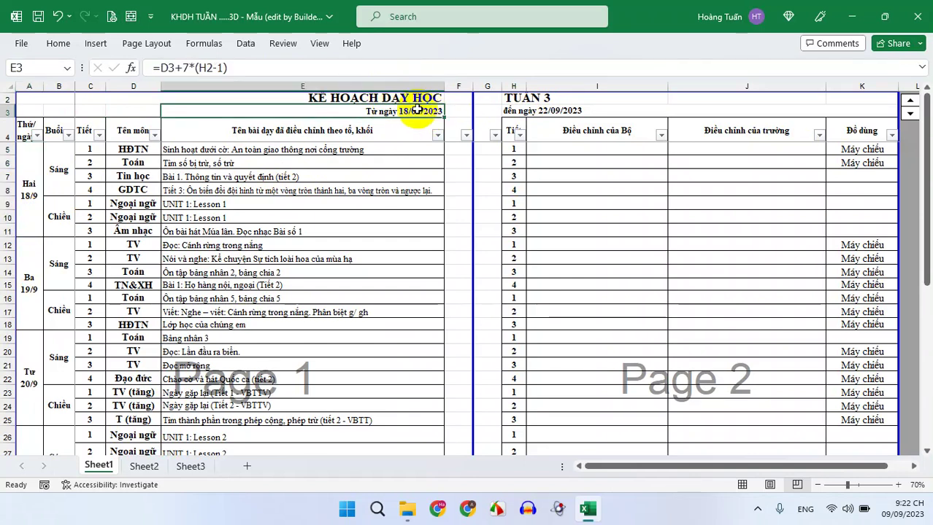
pyautogui.click(27, 199)
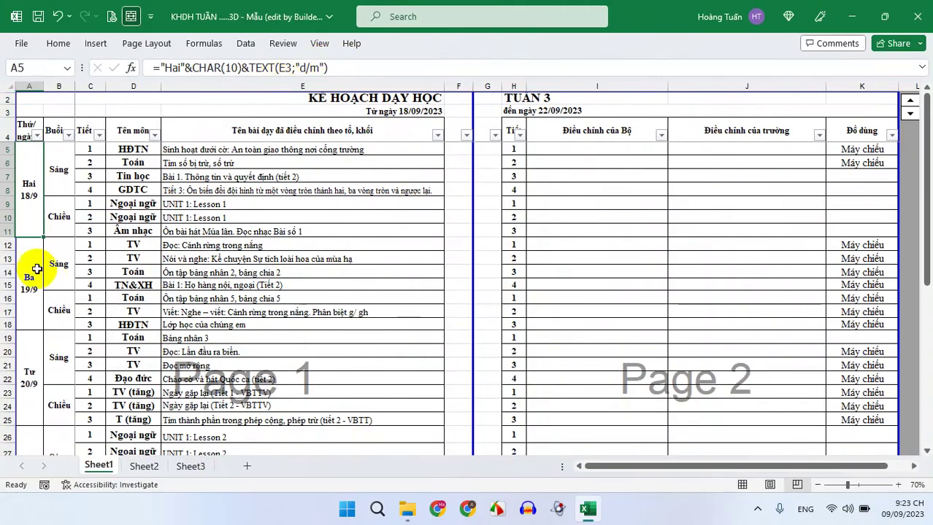
pyautogui.click(31, 273)
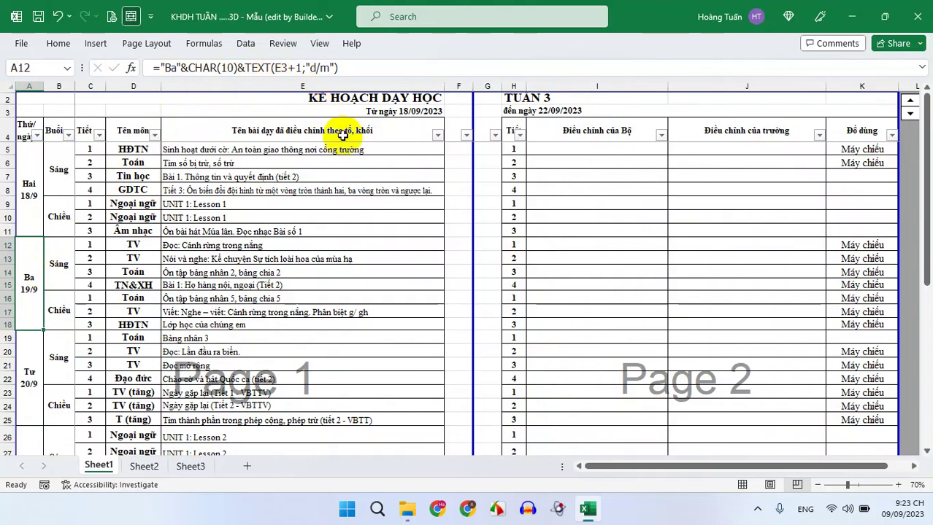
pyautogui.click(26, 384)
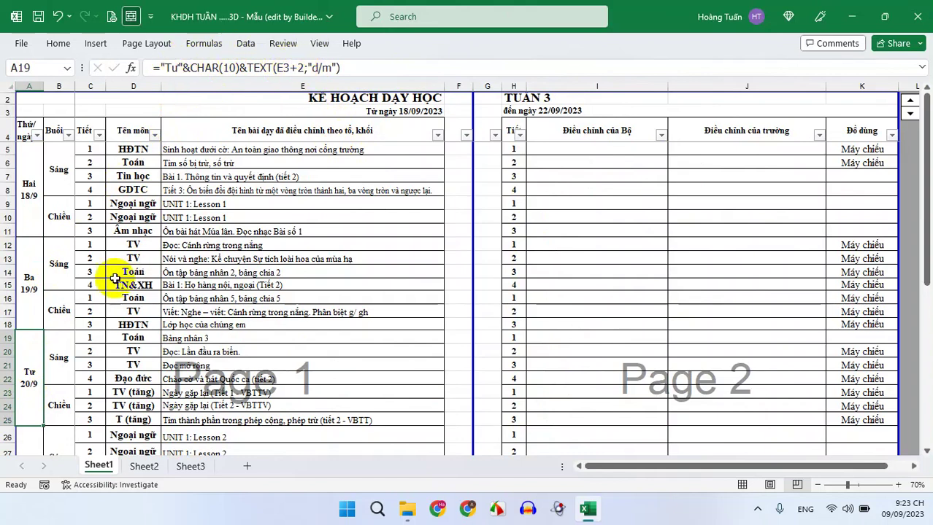
pyautogui.scroll(-1, 110, 300)
pyautogui.scroll(-3, 87, 310)
pyautogui.click(29, 327)
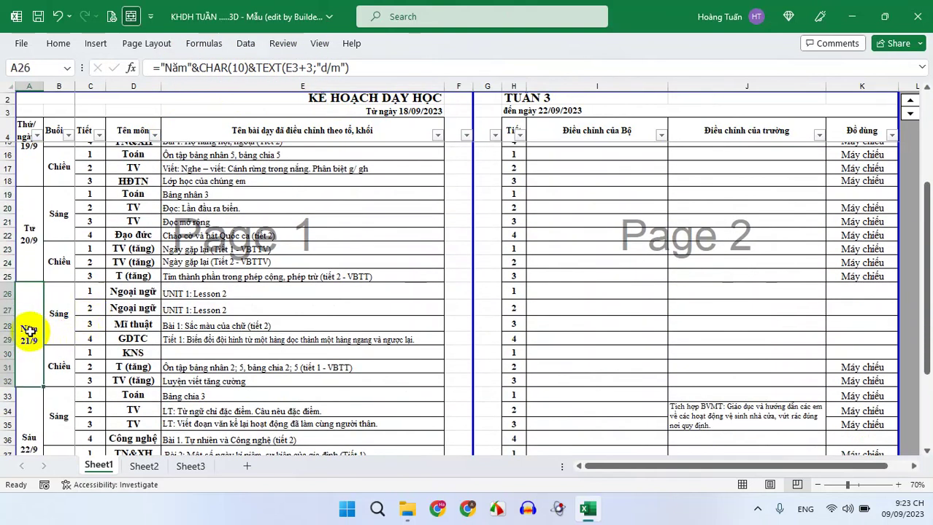
pyautogui.scroll(-2, 30, 332)
pyautogui.scroll(-1, 30, 332)
pyautogui.click(30, 346)
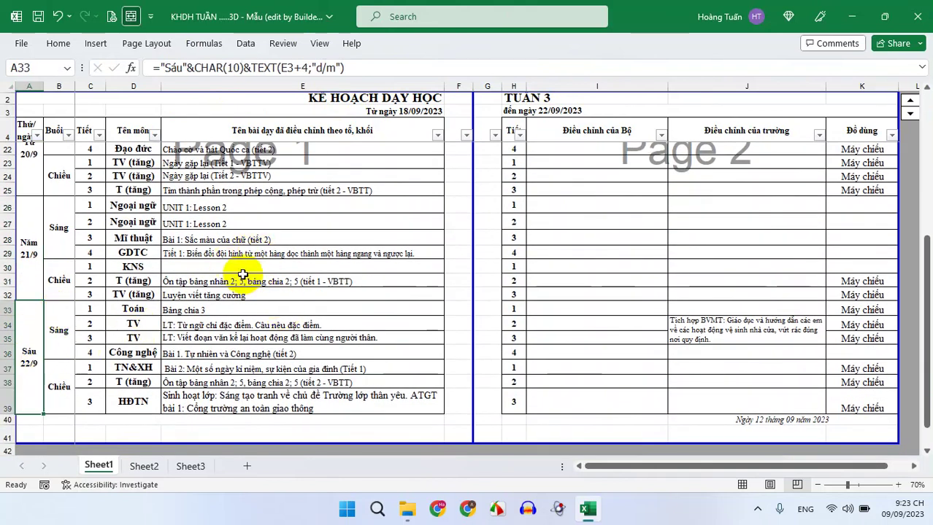
pyautogui.scroll(3, 234, 286)
pyautogui.scroll(1, 233, 284)
pyautogui.click(30, 204)
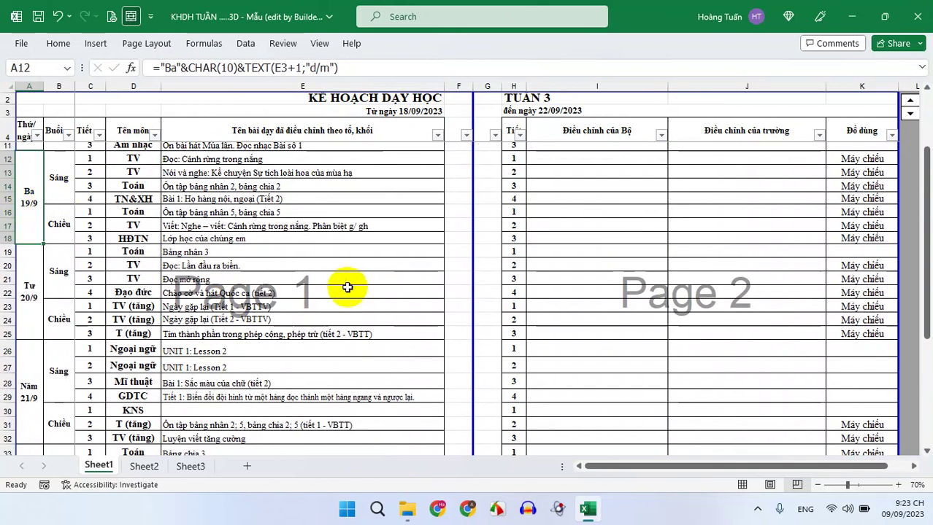
pyautogui.scroll(2, 343, 281)
pyautogui.scroll(1, 343, 283)
pyautogui.click(29, 225)
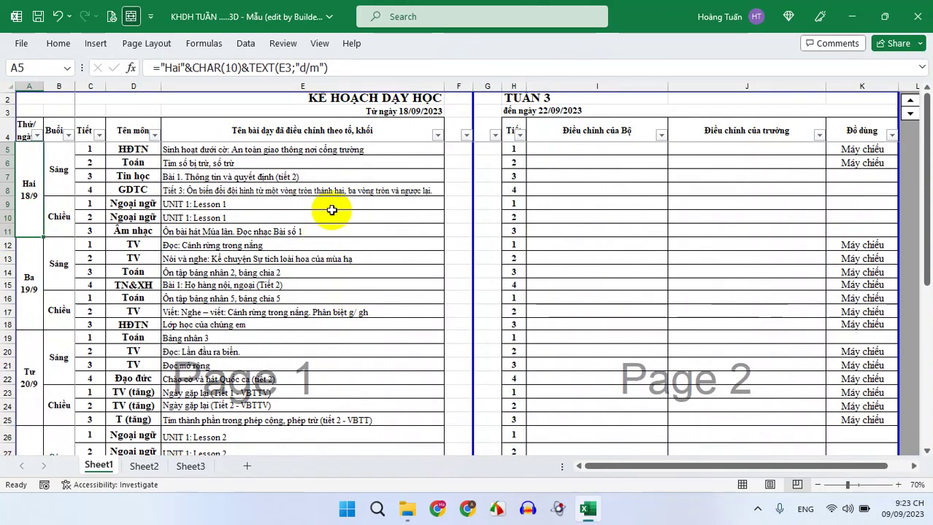
pyautogui.click(30, 261)
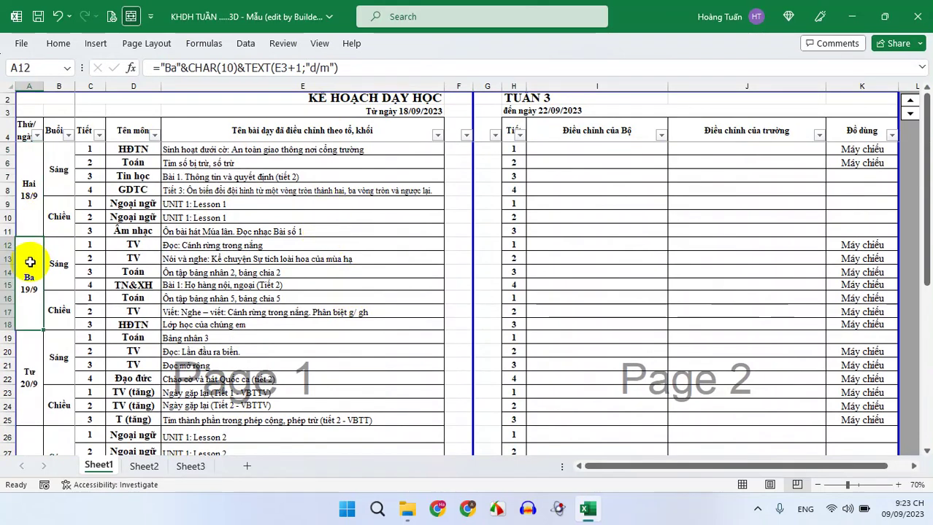
pyautogui.click(29, 207)
pyautogui.click(346, 113)
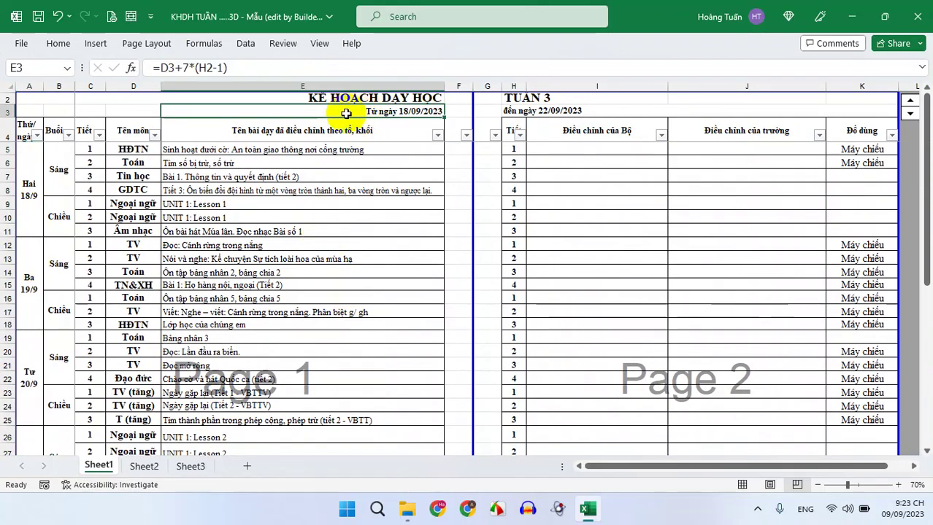
# - Enter 4 in H2, check 25/09–29/09/2023 and the day labels, then test the spin arrows
pyautogui.click(549, 101)
pyautogui.write('4')
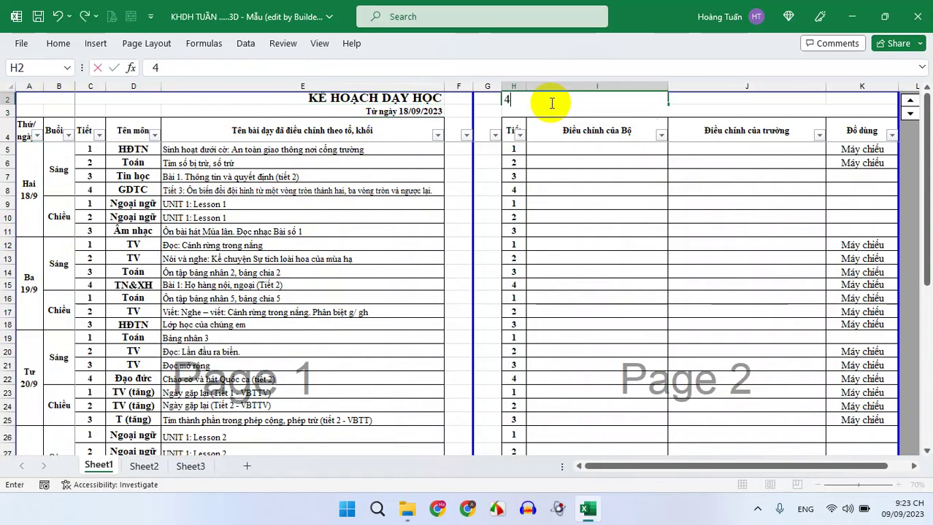
pyautogui.press('Return')
pyautogui.click(380, 112)
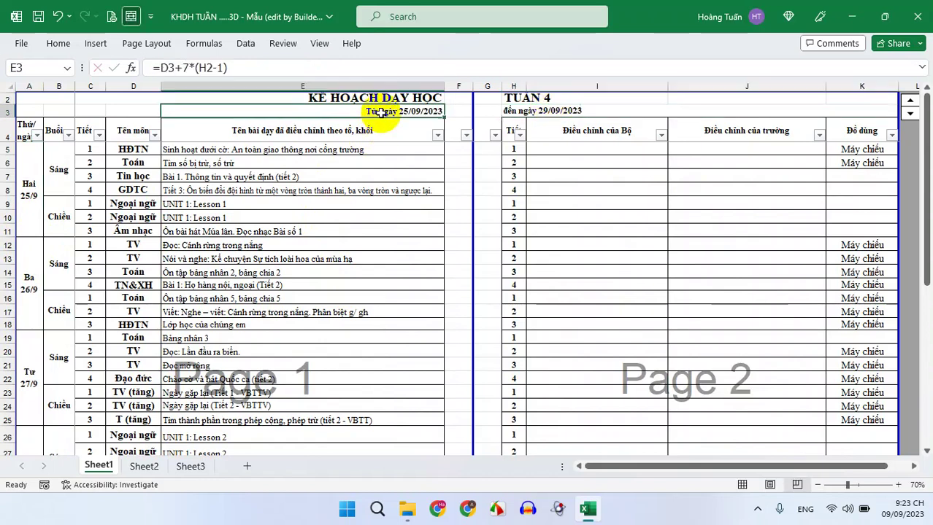
pyautogui.click(545, 111)
pyautogui.click(33, 182)
pyautogui.click(29, 306)
pyautogui.click(27, 372)
pyautogui.click(34, 199)
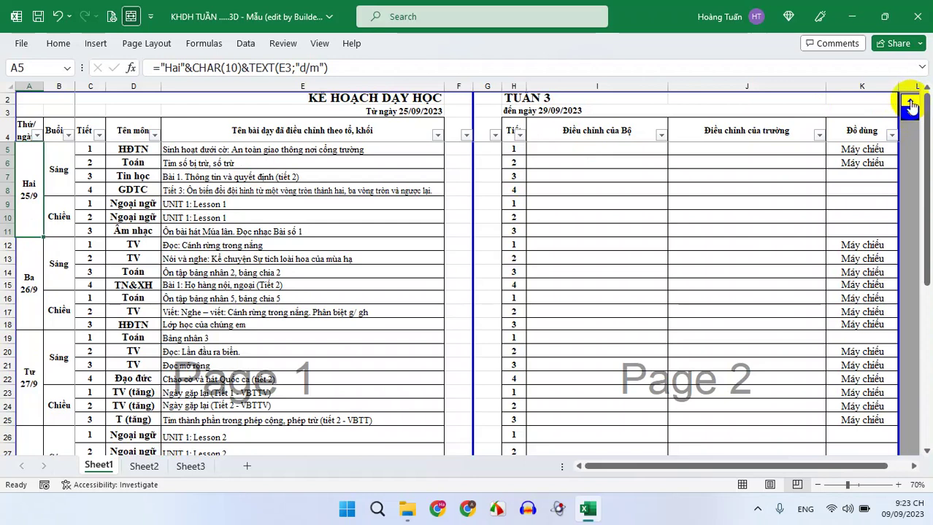
pyautogui.click(911, 110)
pyautogui.click(909, 102)
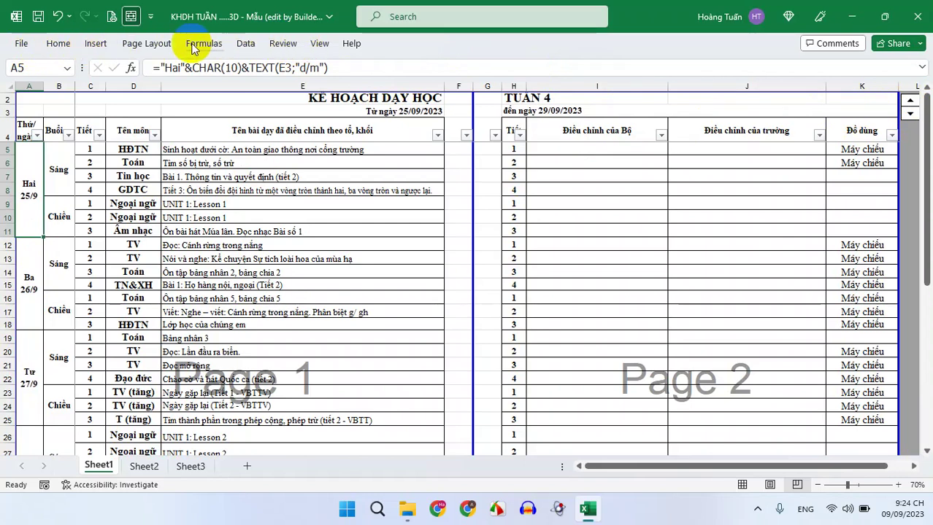
# - Enable the Developer tab on the ribbon through Customize the Ribbon in Excel Options
pyautogui.rightClick(289, 49)
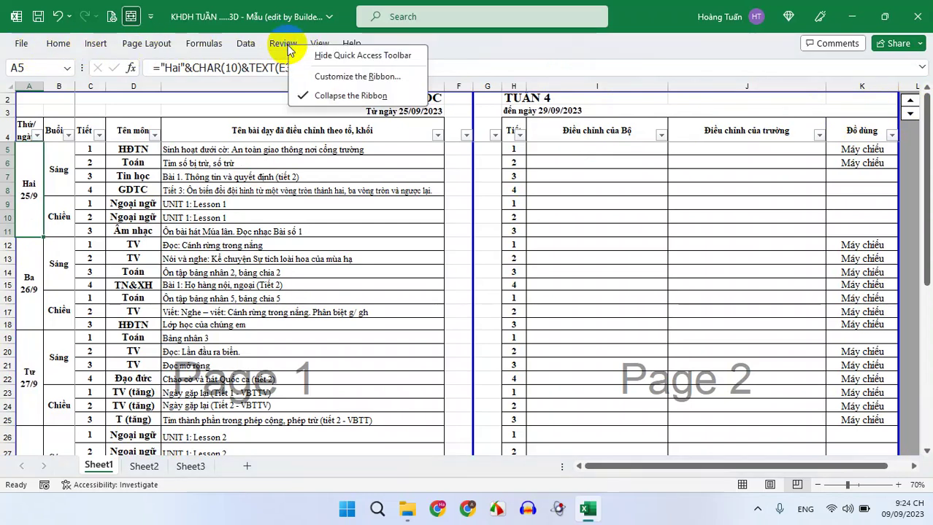
pyautogui.click(332, 78)
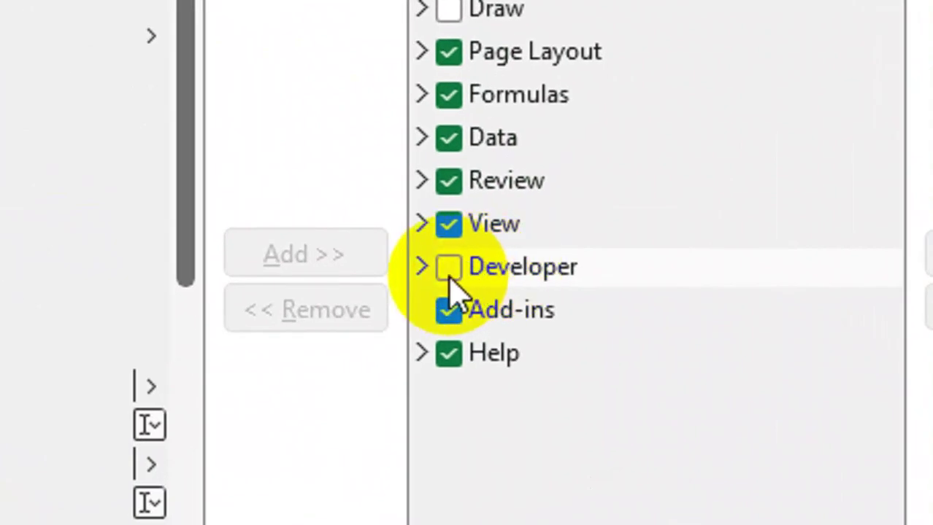
pyautogui.click(449, 275)
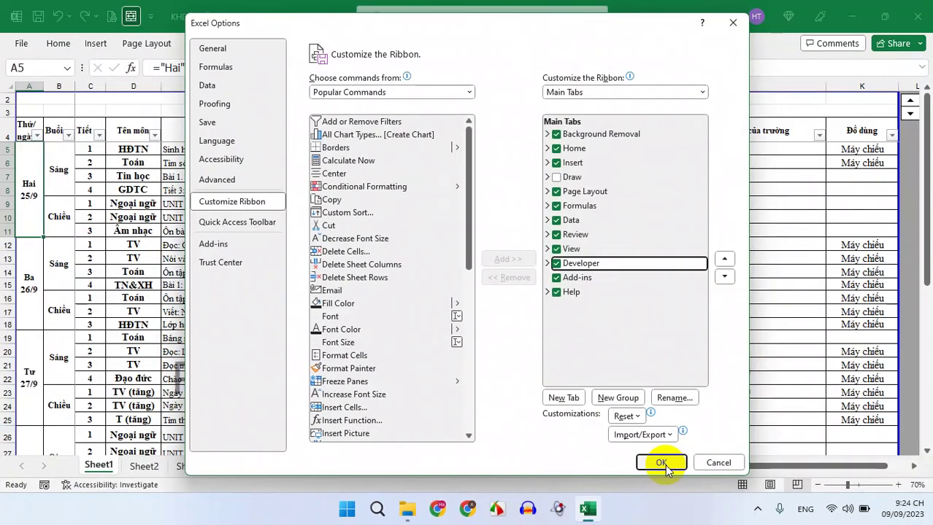
pyautogui.click(662, 463)
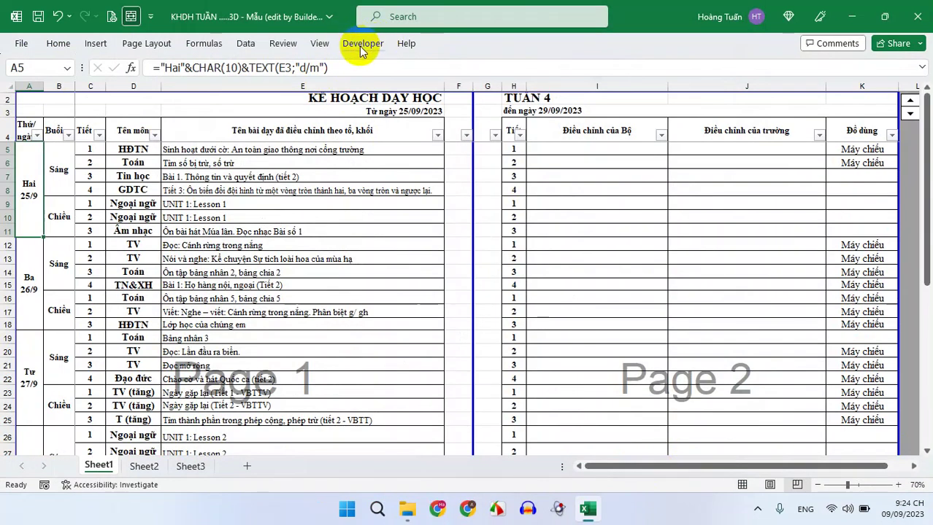
# - From the Developer tab's Insert list, pick Spin Button (Form Control)
pyautogui.click(367, 48)
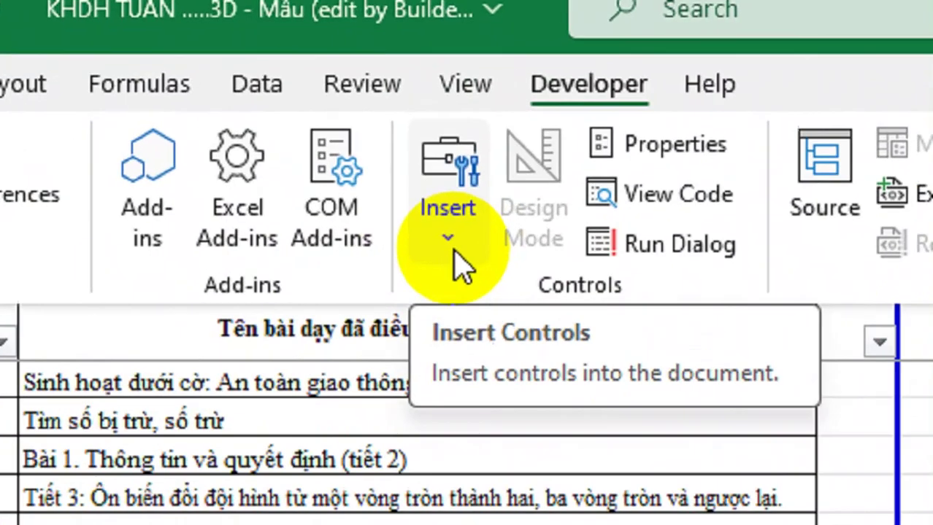
pyautogui.click(314, 102)
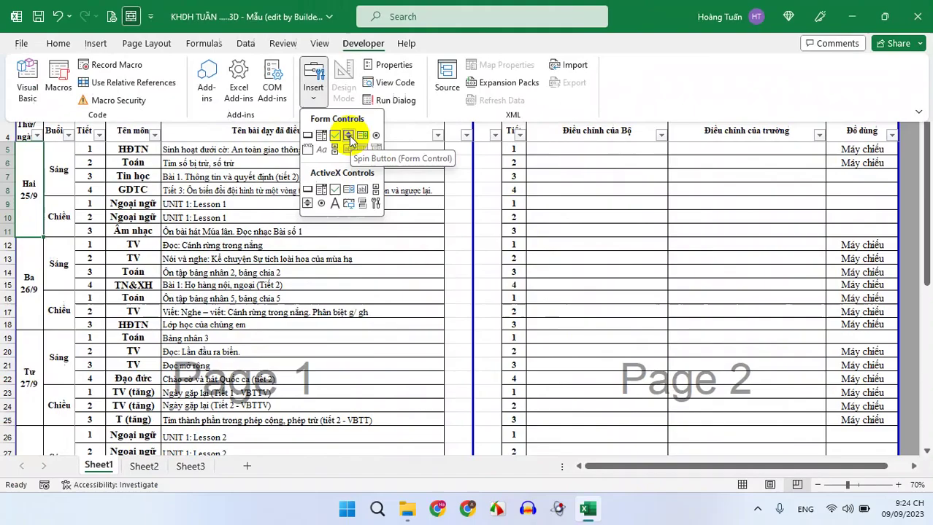
pyautogui.click(363, 188)
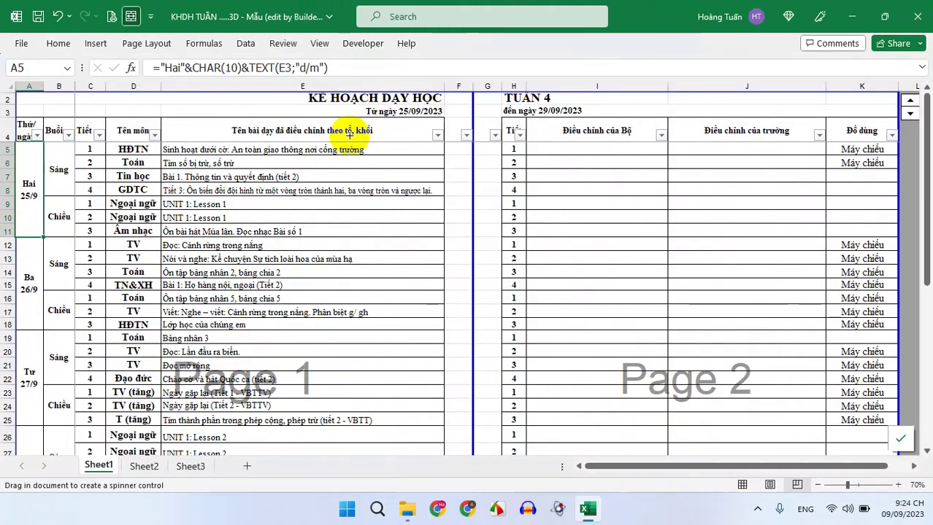
# - Draw the spin button next to the lesson-title header near E4 and shift it into place
pyautogui.moveTo(381, 125); pyautogui.dragTo(407, 158)
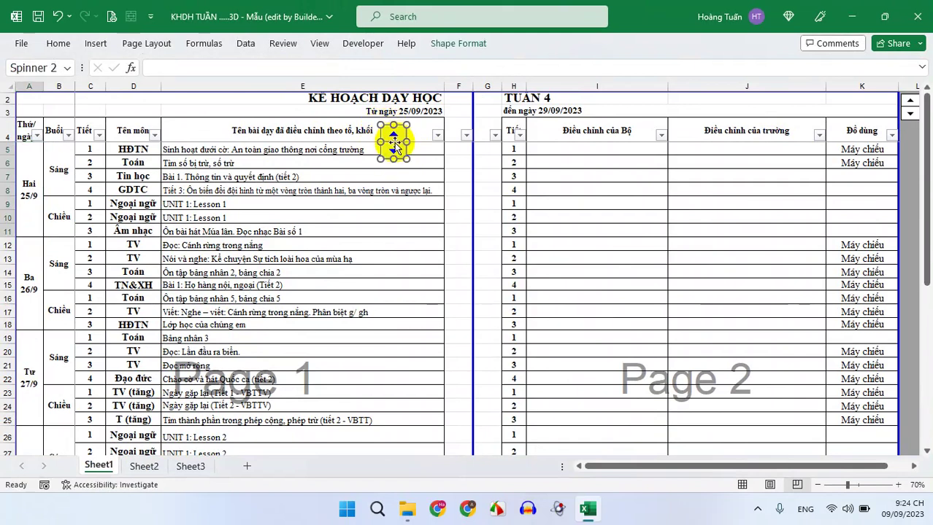
pyautogui.moveTo(387, 150); pyautogui.dragTo(397, 151)
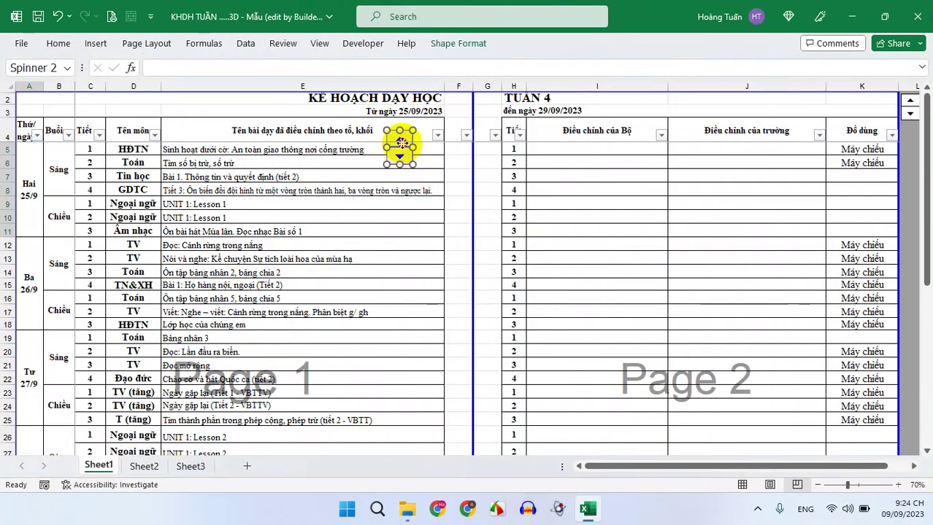
pyautogui.rightClick(402, 145)
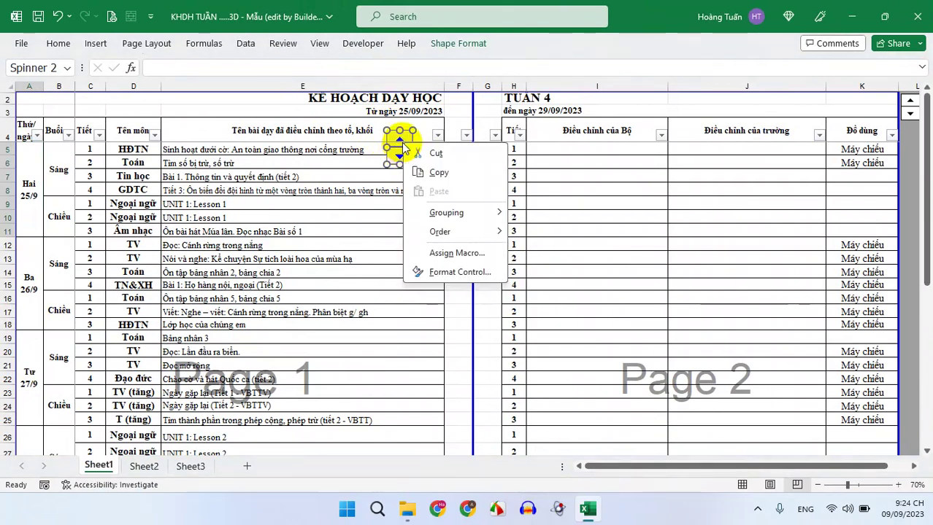
# - In Format Control, give Spinner 2 minimum value 1, maximum value 40 and incremental change 1
pyautogui.click(460, 272)
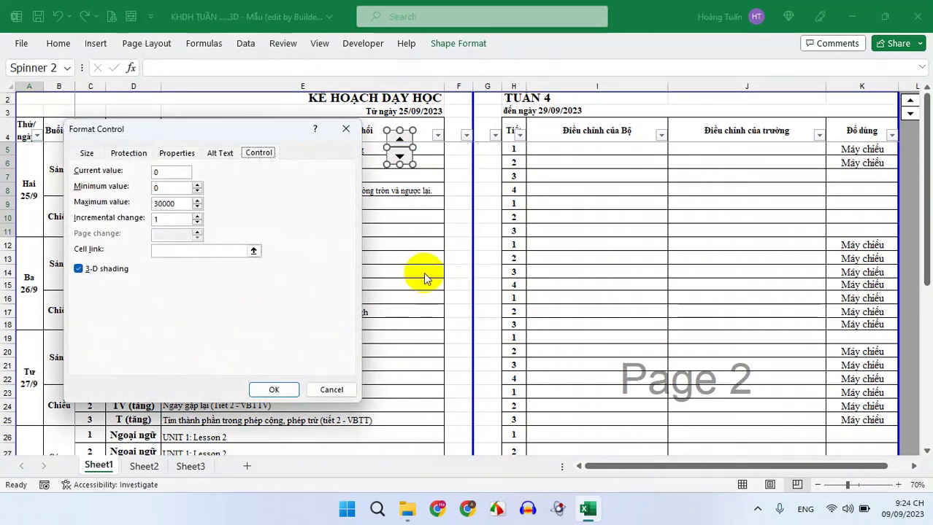
pyautogui.moveTo(206, 128)
pyautogui.mouseDown()
pyautogui.moveTo(263, 150)
pyautogui.moveTo(577, 158)
pyautogui.mouseUp()
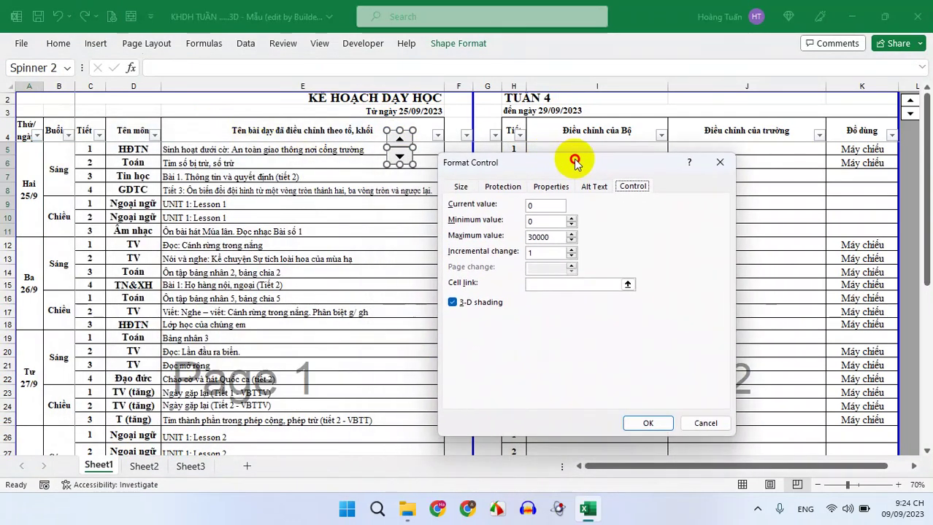
pyautogui.doubleClick(540, 221)
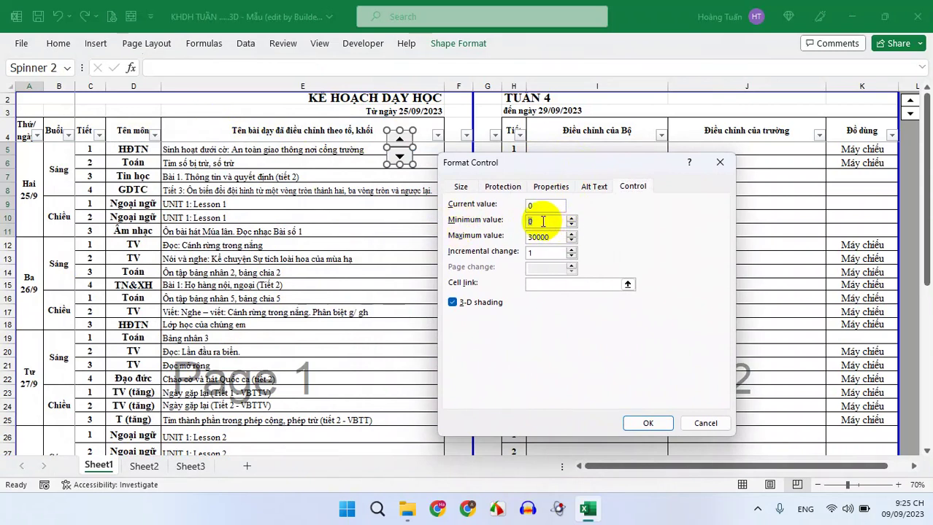
pyautogui.write('1')
pyautogui.doubleClick(541, 238)
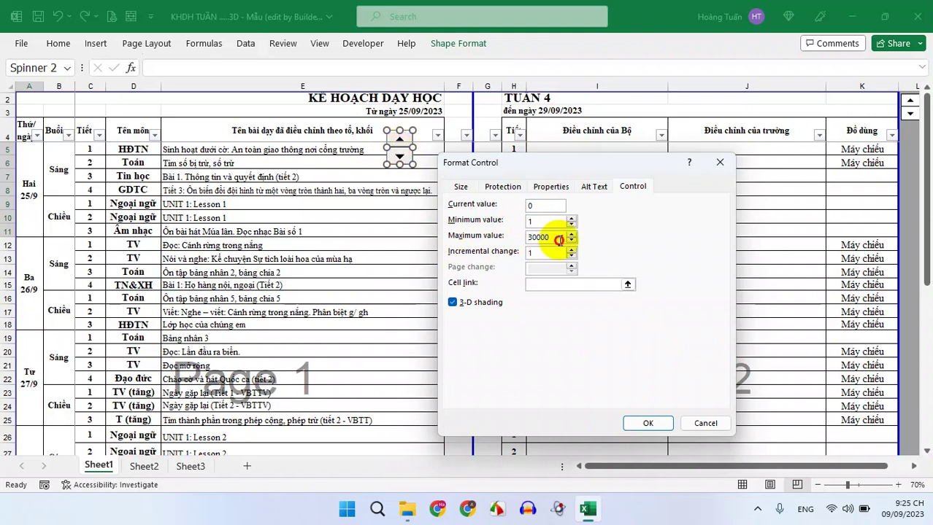
pyautogui.moveTo(560, 240); pyautogui.dragTo(503, 238)
pyautogui.moveTo(557, 238); pyautogui.dragTo(505, 247)
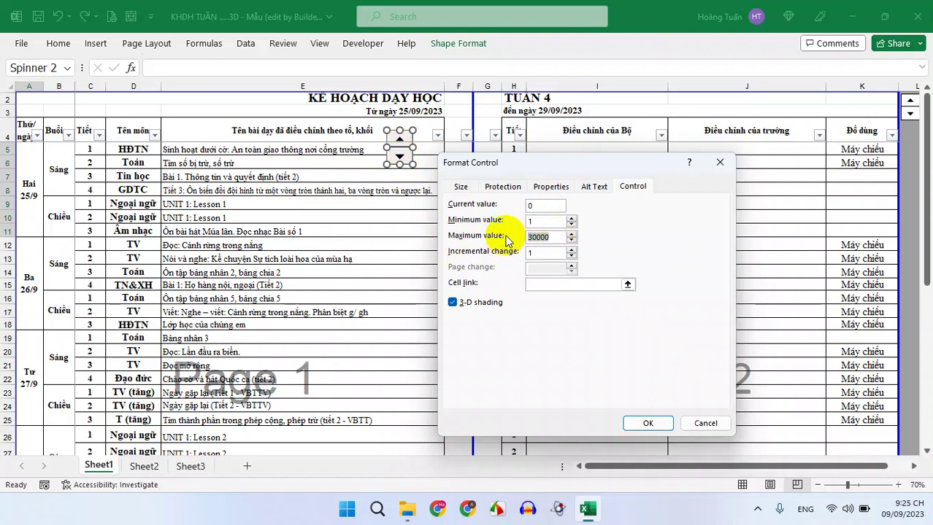
pyautogui.write('40')
pyautogui.click(528, 251)
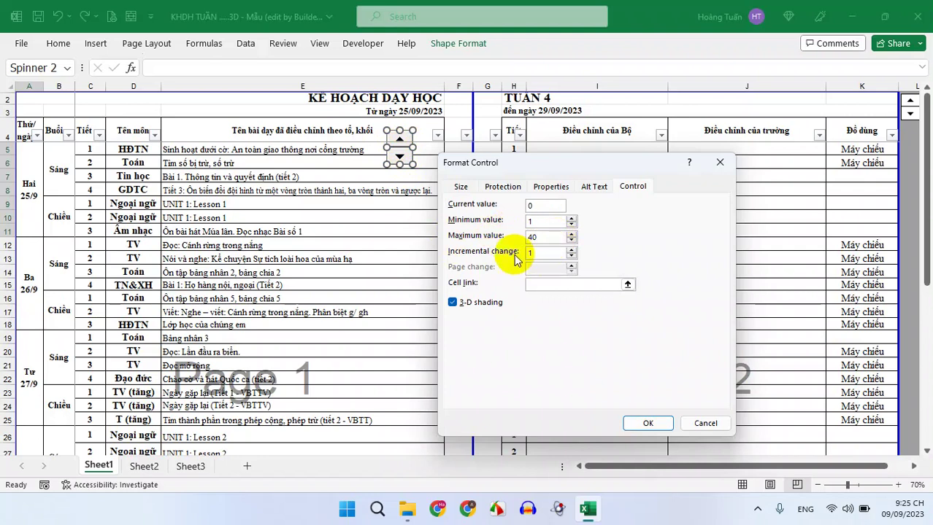
pyautogui.moveTo(514, 253)
pyautogui.mouseDown()
pyautogui.moveTo(544, 253)
pyautogui.moveTo(522, 255)
pyautogui.mouseUp()
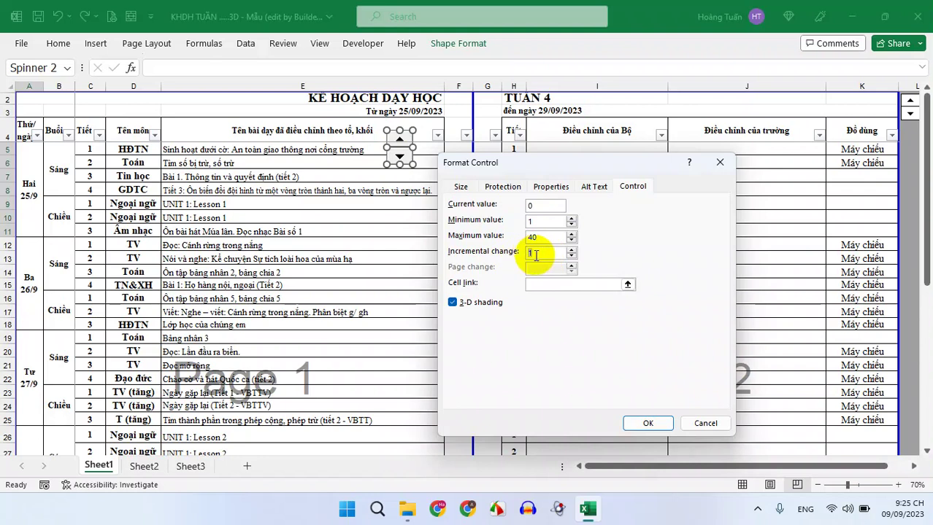
pyautogui.moveTo(538, 254); pyautogui.dragTo(511, 257)
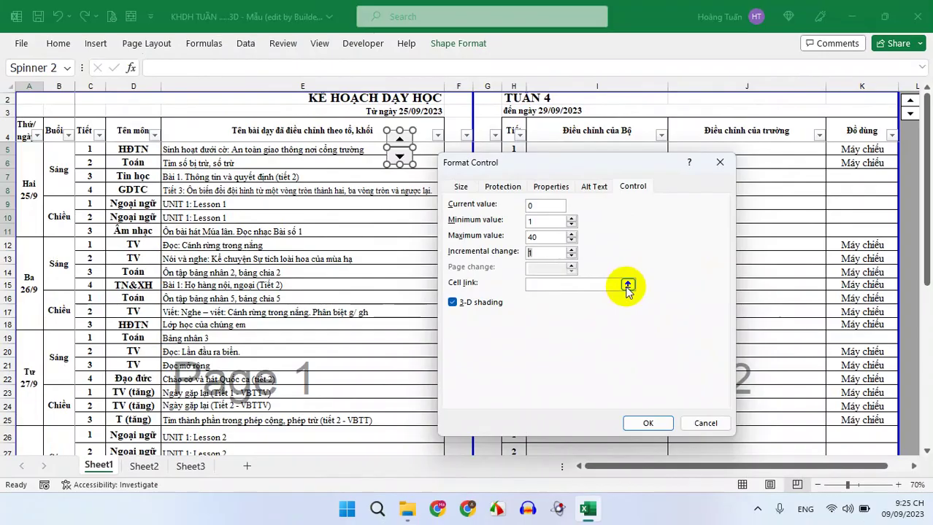
# - Set the spinner's cell link to H2, uncheck 3-D shading, and apply the settings
pyautogui.click(646, 276)
pyautogui.click(536, 97)
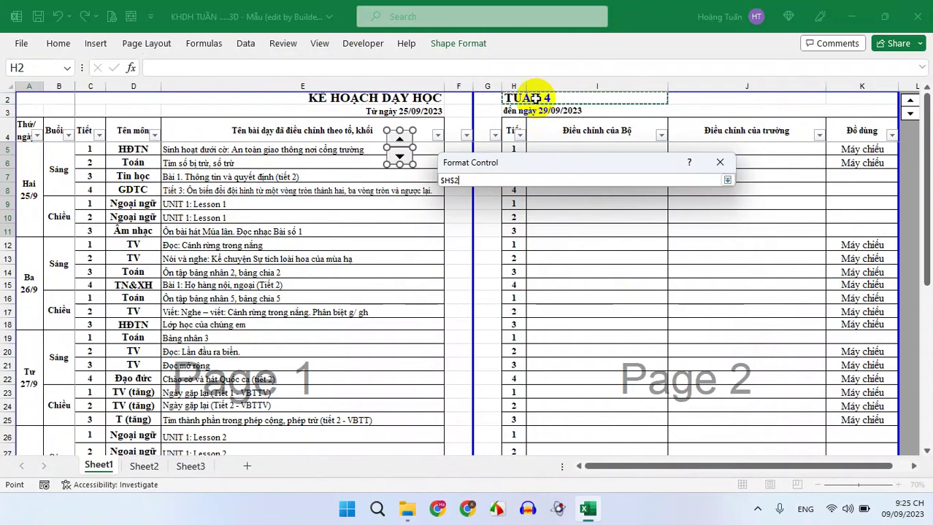
pyautogui.press('Return')
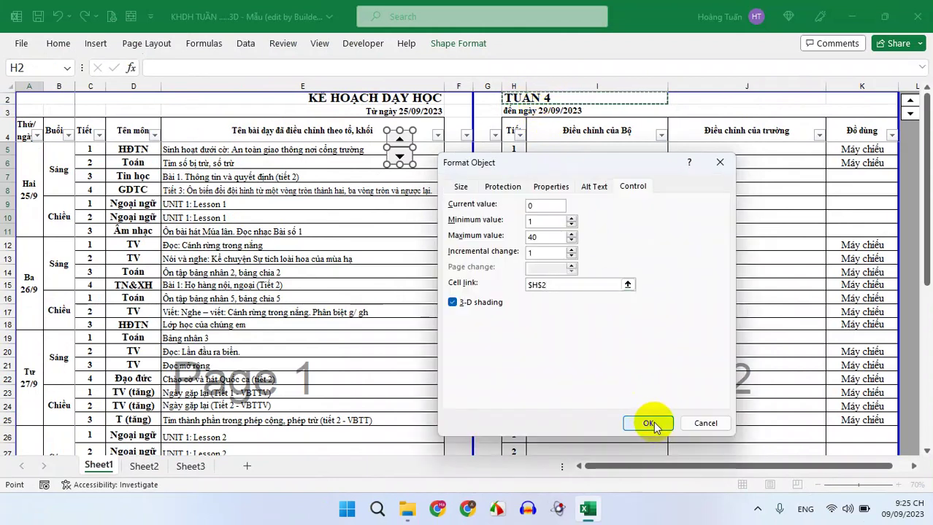
pyautogui.click(455, 305)
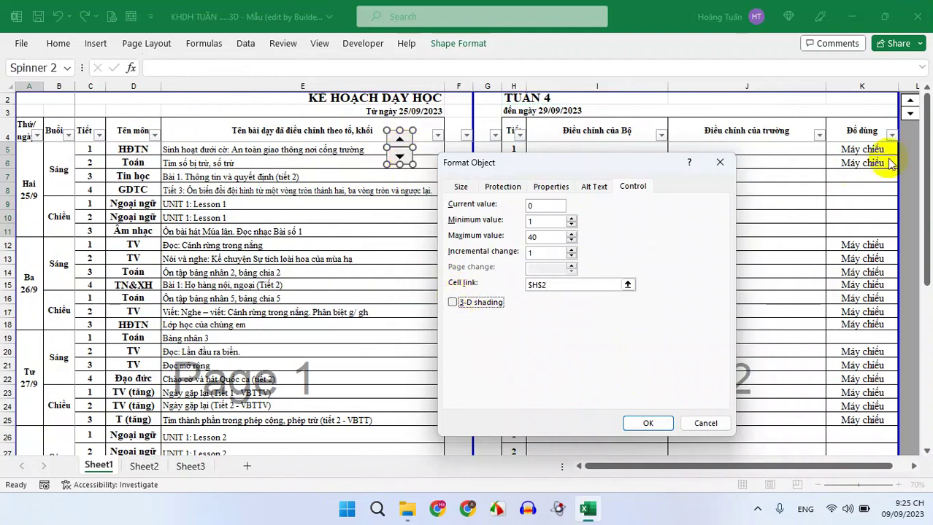
pyautogui.click(647, 423)
pyautogui.click(411, 193)
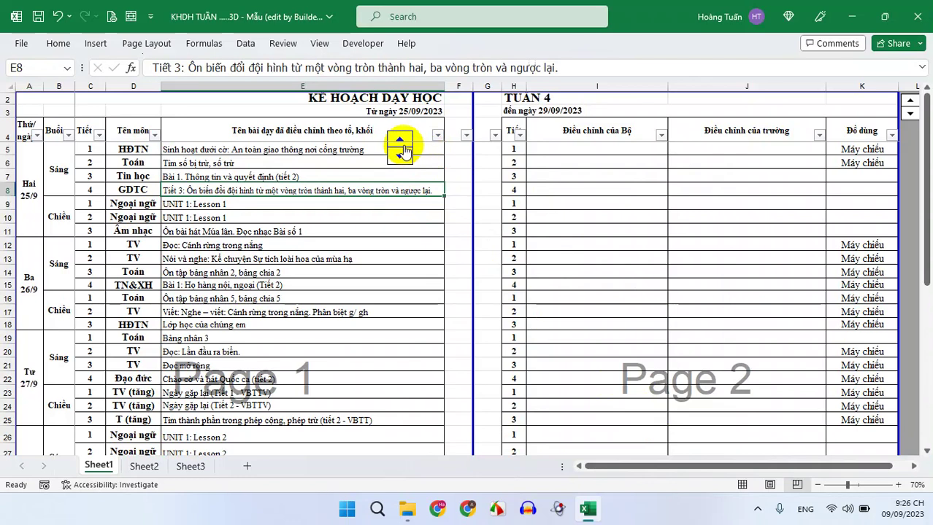
# - Move the spinner to the right edge of column K beside the TUẦN 4 heading
pyautogui.rightClick(402, 151)
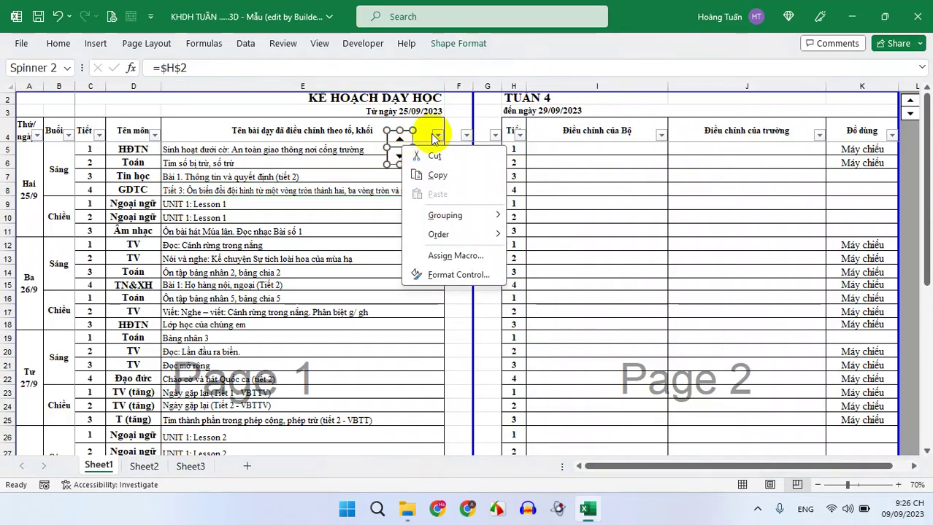
pyautogui.click(109, 16)
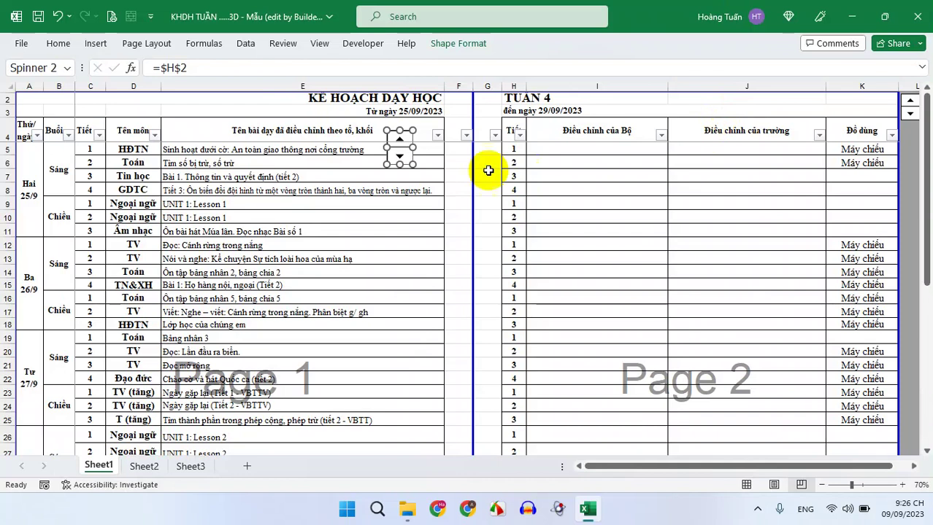
pyautogui.rightClick(399, 148)
pyautogui.press('Escape')
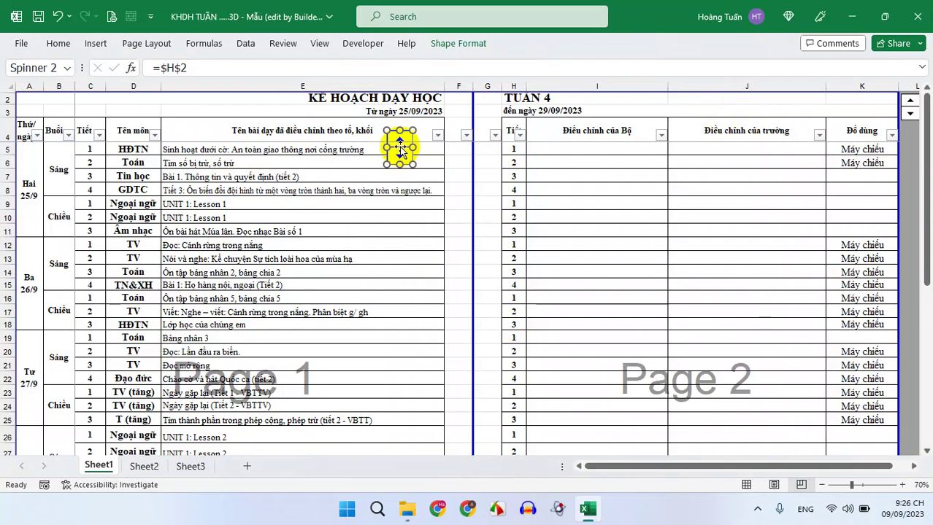
pyautogui.moveTo(399, 146); pyautogui.dragTo(904, 151)
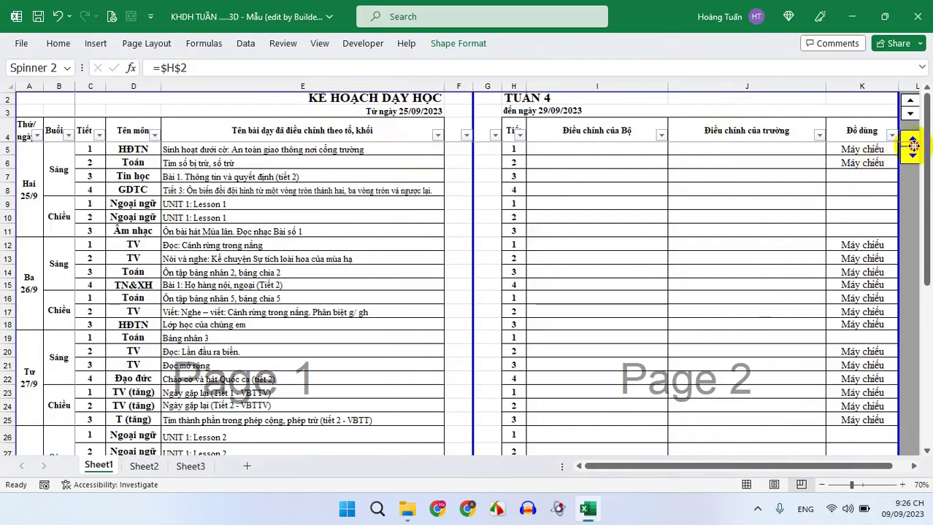
pyautogui.moveTo(825, 465); pyautogui.dragTo(841, 466)
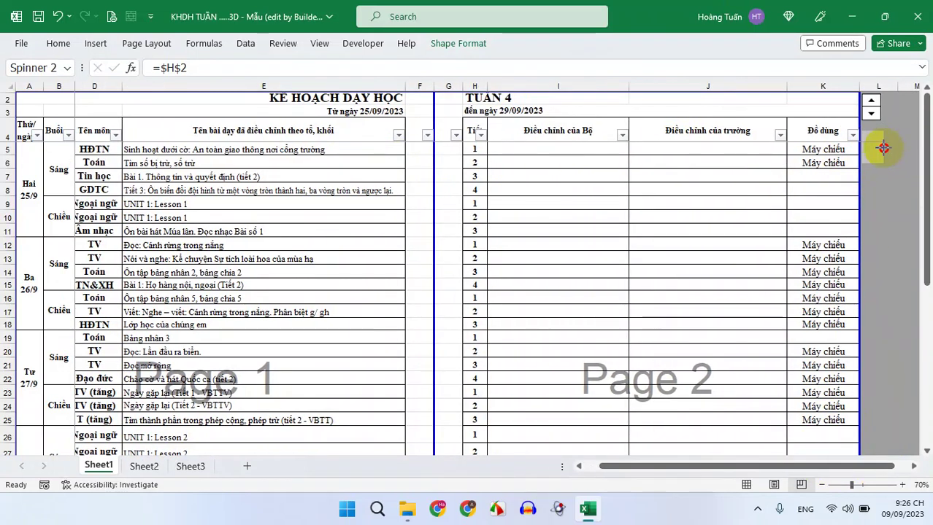
pyautogui.click(887, 148)
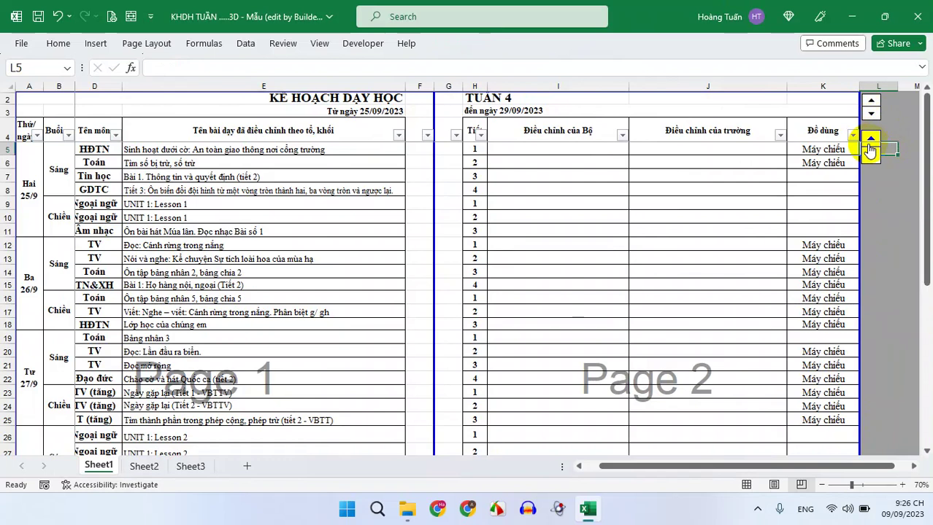
# - Nudge the spinner slightly up and right, then cut the duplicate spinner from the sheet
pyautogui.rightClick(870, 149)
pyautogui.press('Escape')
pyautogui.moveTo(868, 141); pyautogui.dragTo(882, 130)
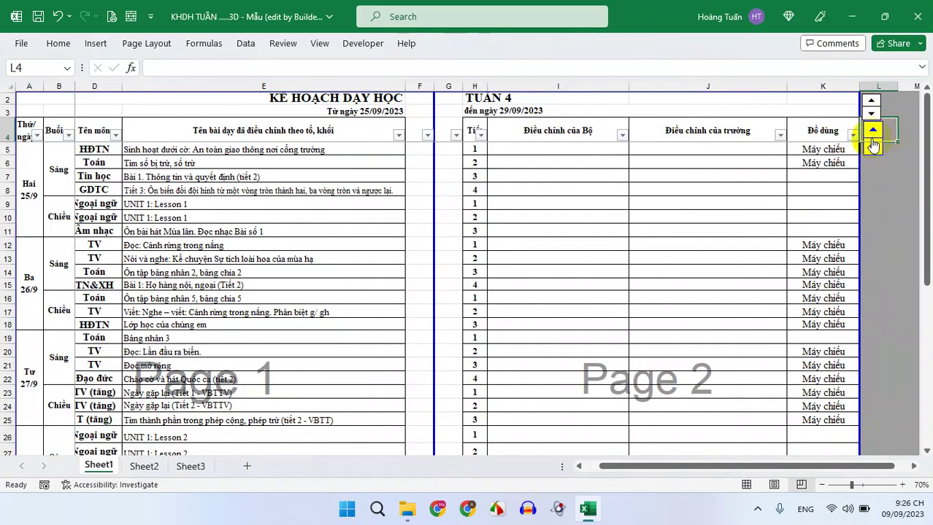
pyautogui.rightClick(874, 144)
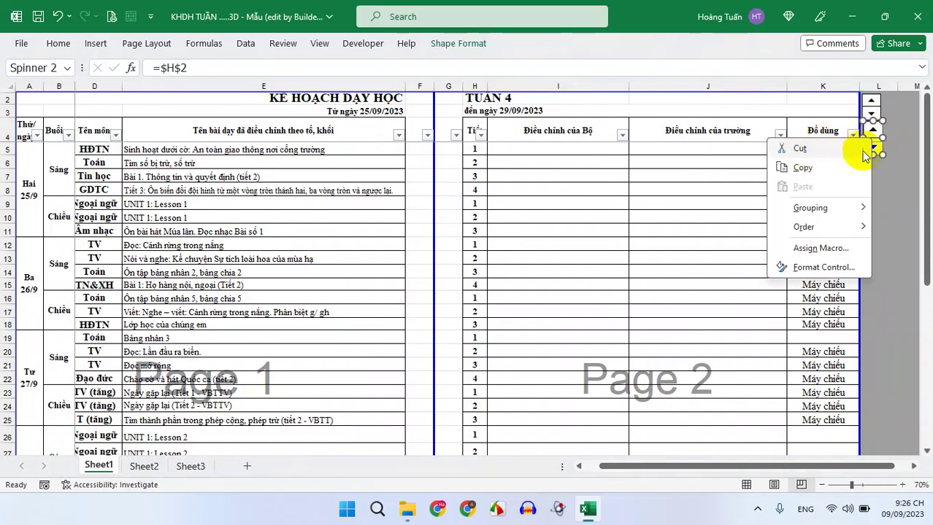
pyautogui.click(800, 149)
pyautogui.click(890, 202)
pyautogui.moveTo(817, 471); pyautogui.dragTo(728, 470)
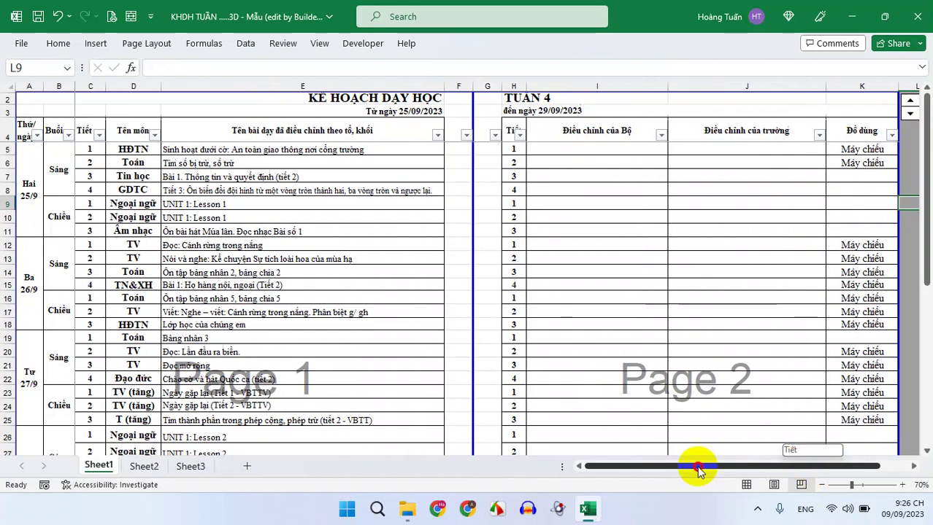
pyautogui.click(910, 115)
pyautogui.click(910, 100)
pyautogui.click(910, 114)
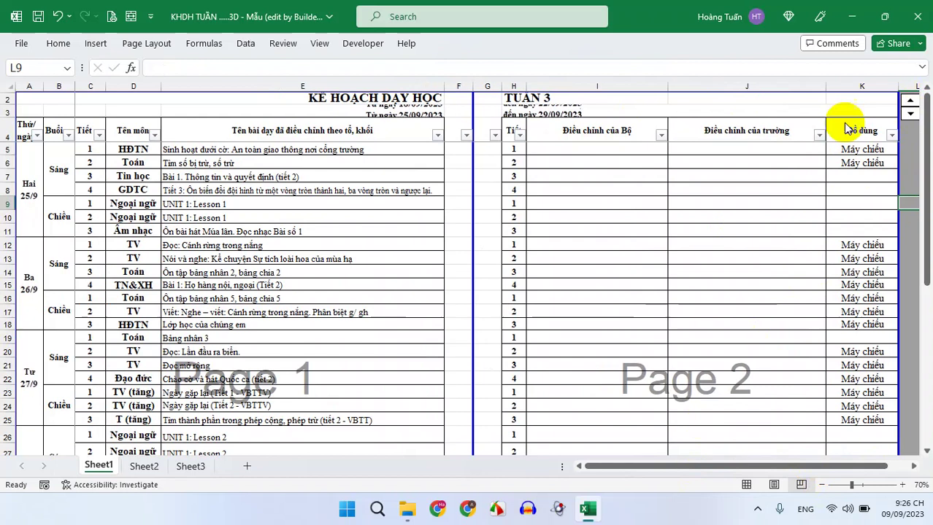
pyautogui.click(29, 193)
pyautogui.click(24, 284)
pyautogui.click(372, 111)
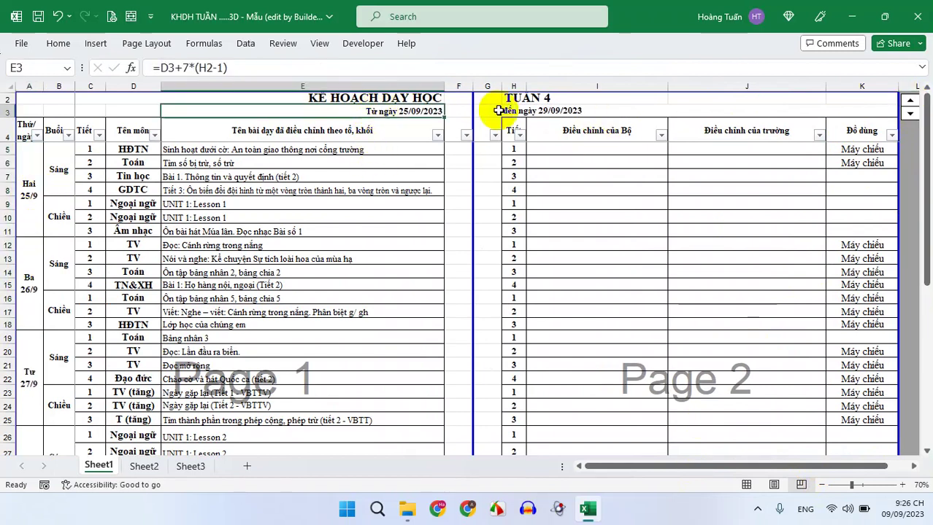
pyautogui.click(530, 113)
pyautogui.click(536, 97)
pyautogui.click(354, 270)
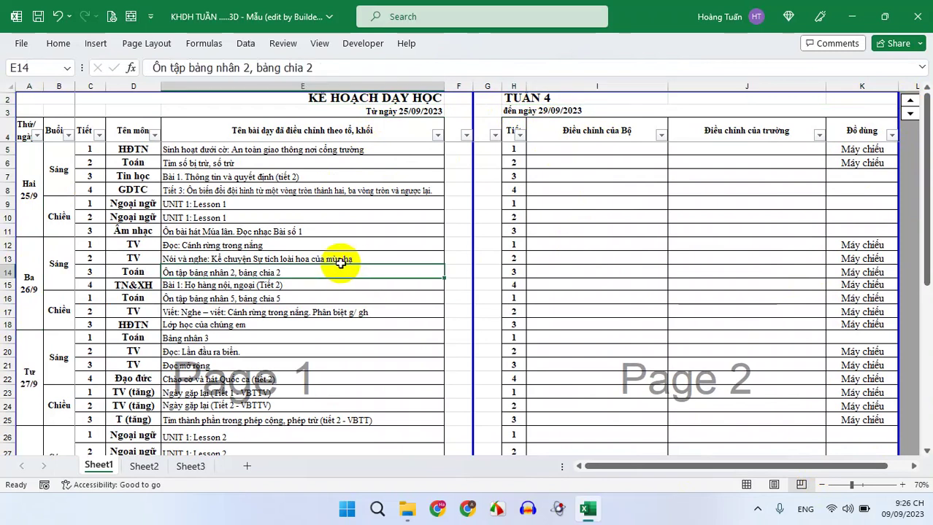
pyautogui.click(204, 151)
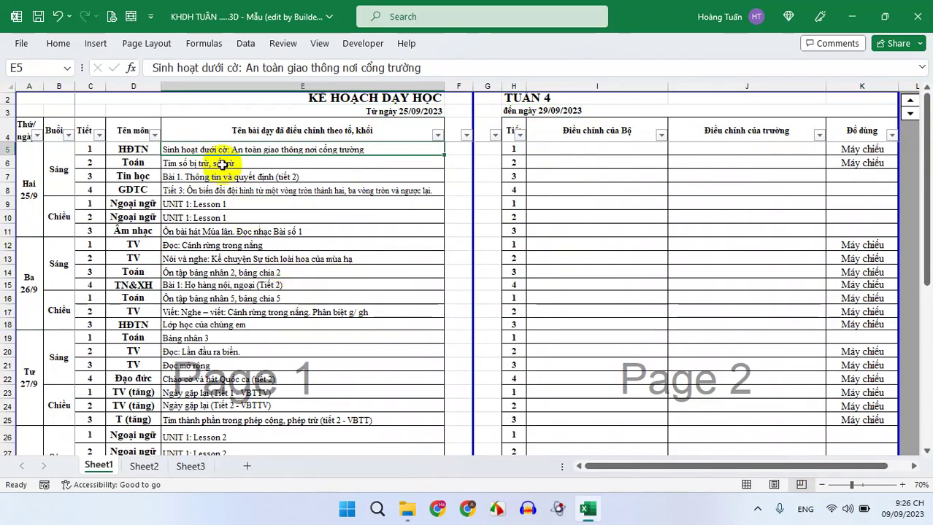
pyautogui.click(911, 115)
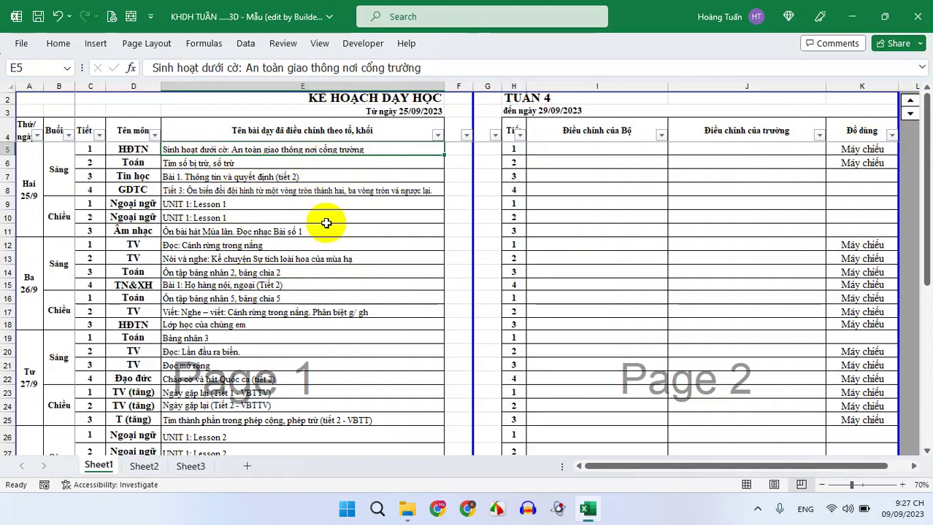
pyautogui.moveTo(135, 153); pyautogui.dragTo(130, 390)
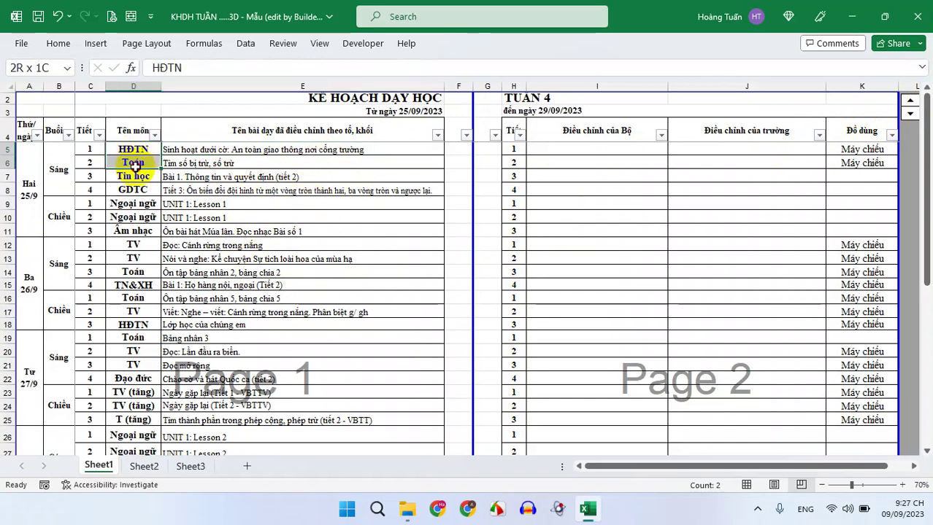
pyautogui.moveTo(130, 391); pyautogui.dragTo(129, 423)
pyautogui.click(227, 151)
pyautogui.moveTo(227, 150); pyautogui.dragTo(236, 296)
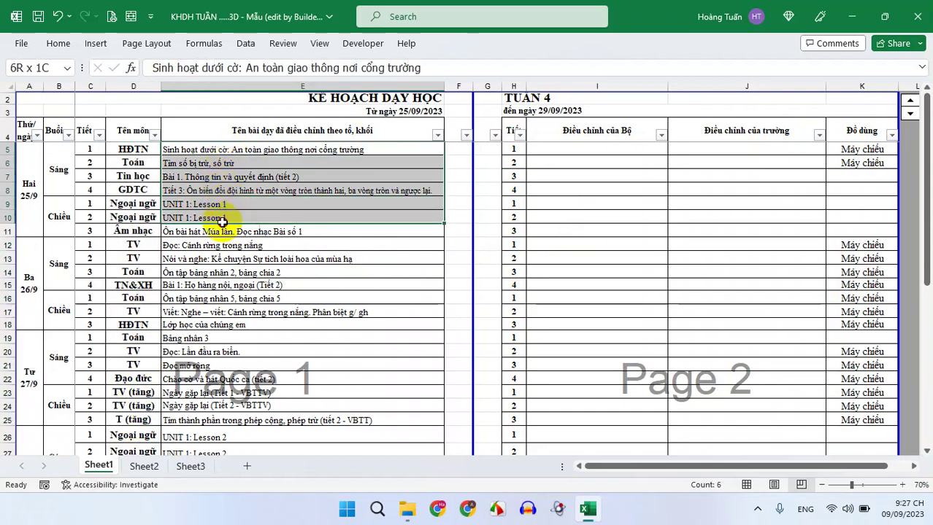
pyautogui.scroll(-2, 219, 301)
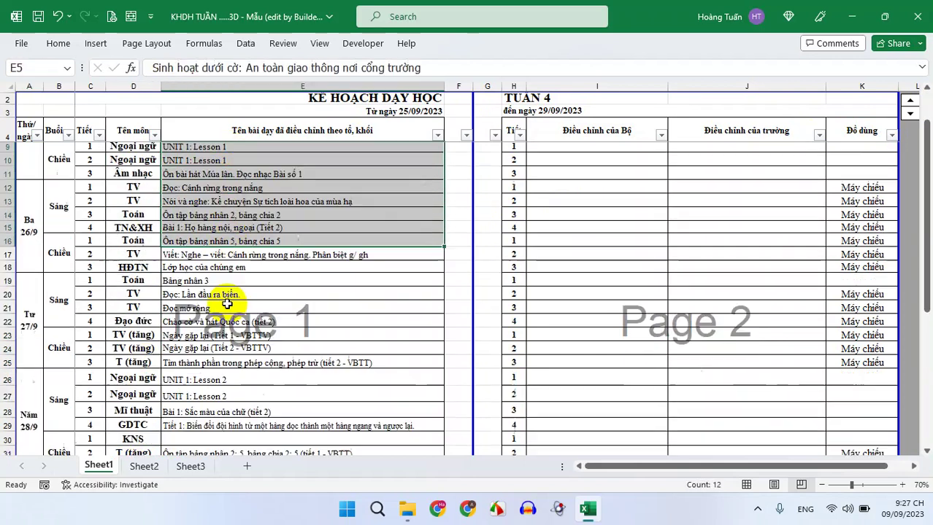
pyautogui.click(910, 102)
pyautogui.click(910, 114)
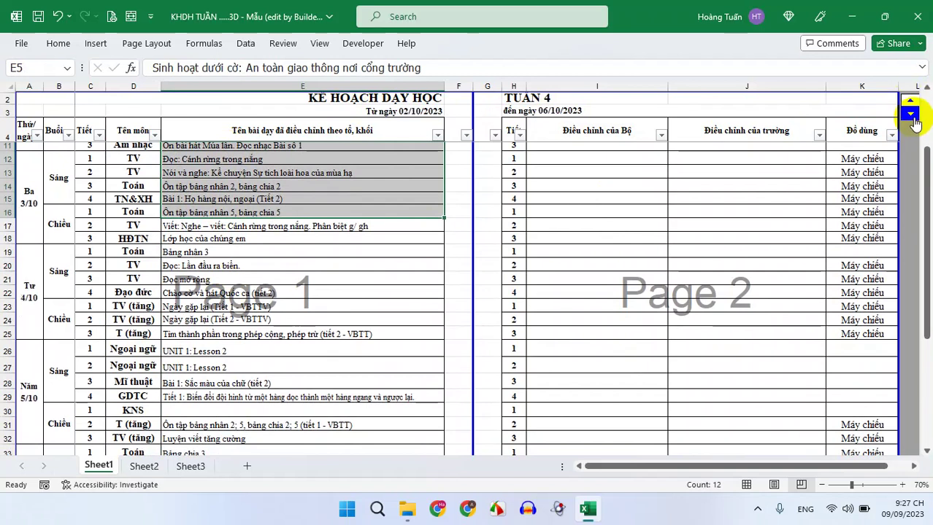
pyautogui.scroll(-2, 286, 359)
pyautogui.scroll(-2, 286, 359)
pyautogui.scroll(-2, 285, 356)
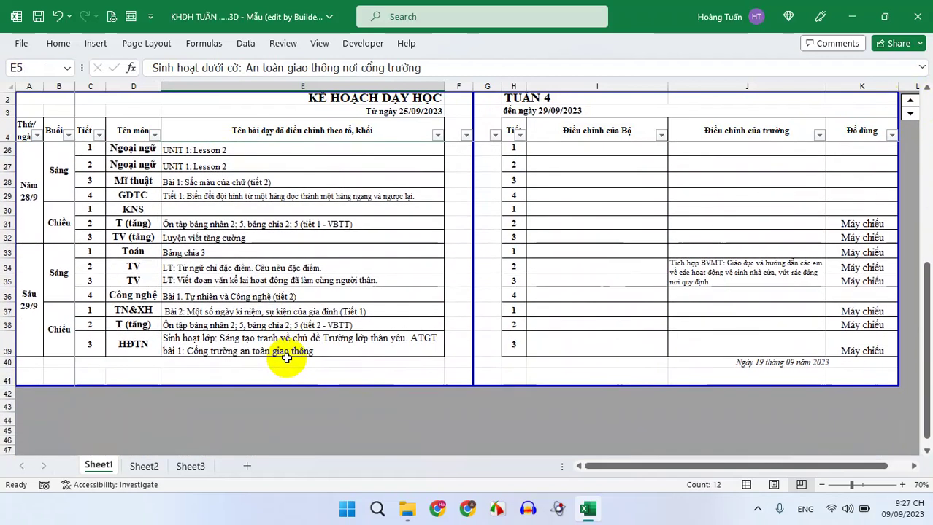
pyautogui.keyDown('shift'); pyautogui.click(292, 348); pyautogui.keyUp('shift')
pyautogui.scroll(5, 322, 333)
pyautogui.scroll(1, 323, 332)
pyautogui.scroll(1, 314, 255)
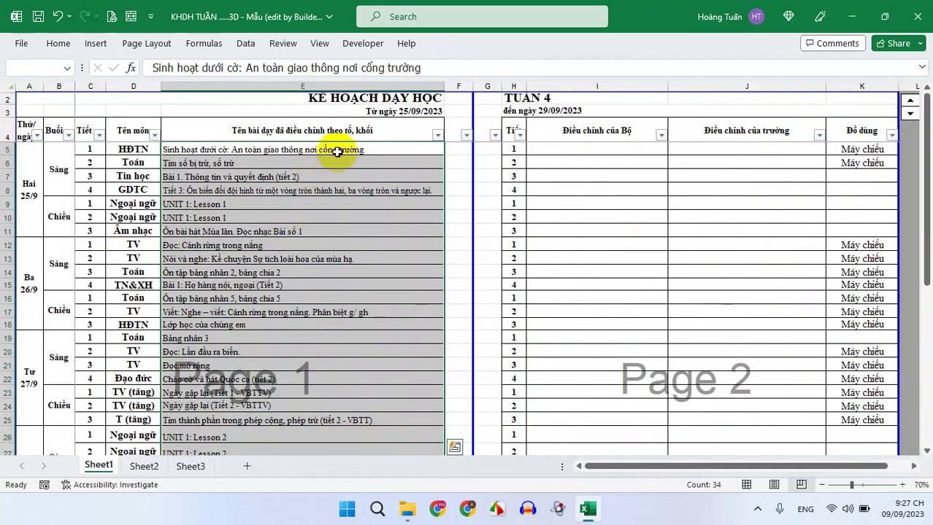
pyautogui.click(334, 150)
pyautogui.click(358, 167)
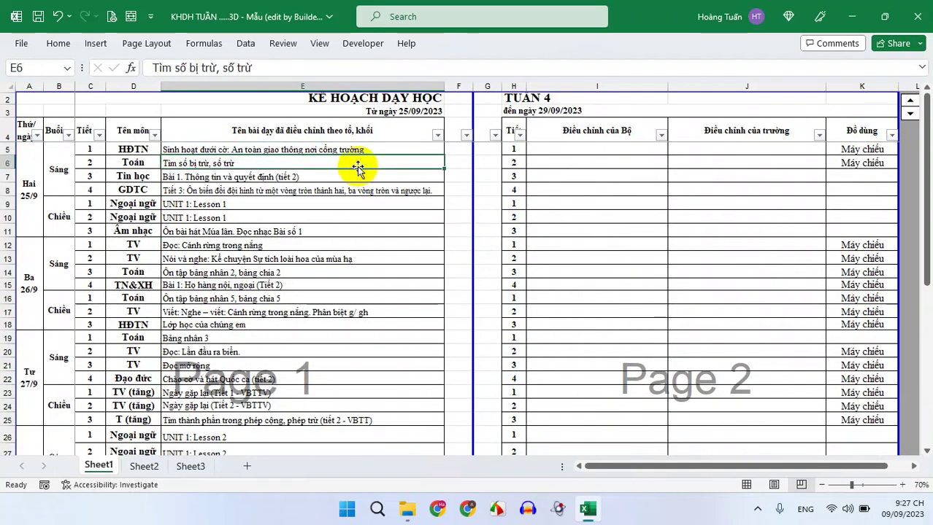